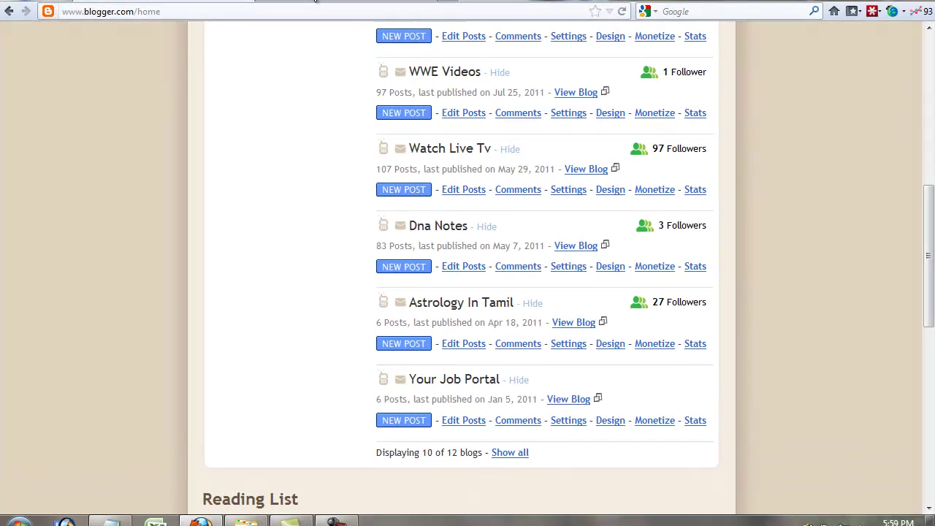
Switch to Namecheap and review the registered domains in the account
left_click(315, 2)
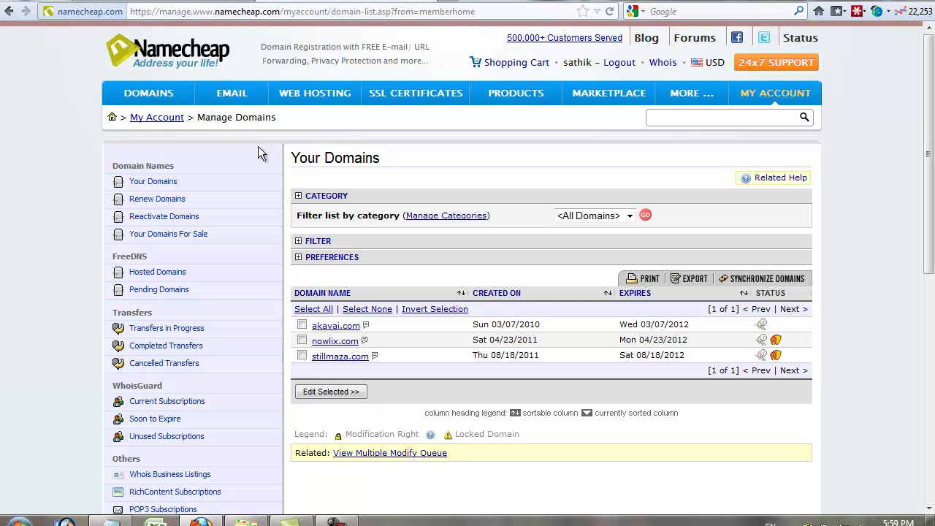
scroll(258, 146, "down", 3)
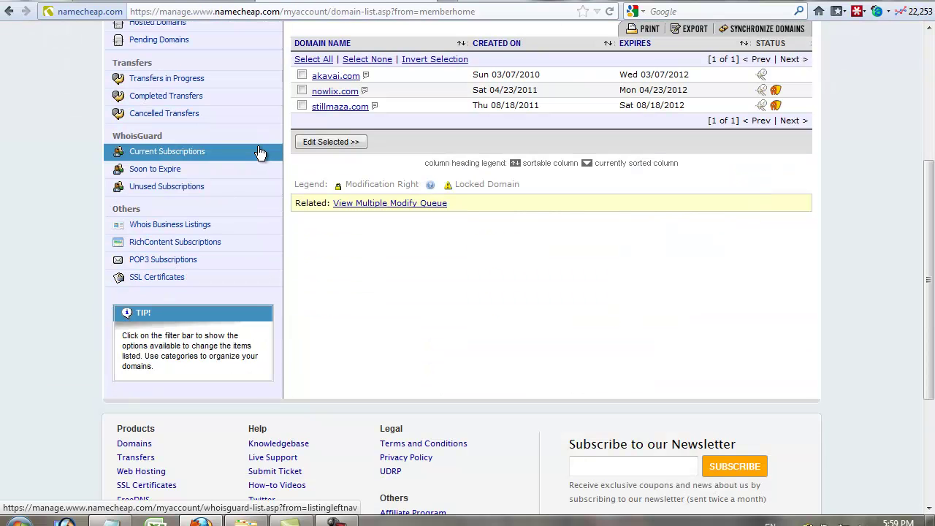
scroll(259, 152, "up", 3)
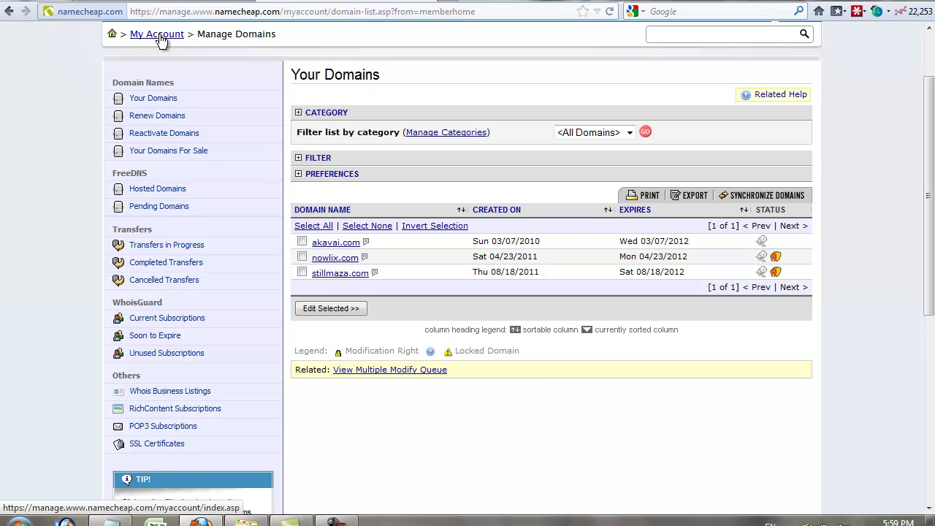
Switch to Blogger and open the publishing settings of the "Aishwarya Rai With Baby" blog
left_click(188, 2)
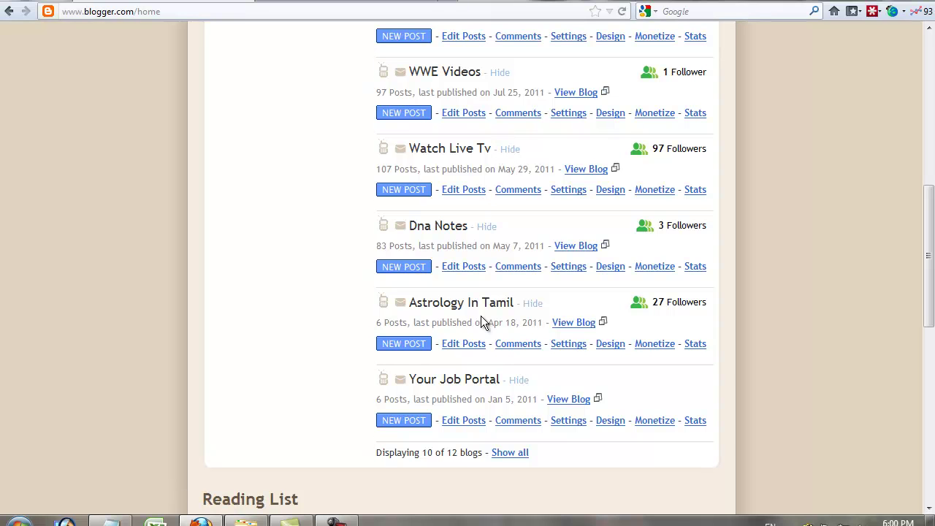
scroll(501, 113, "up", 2)
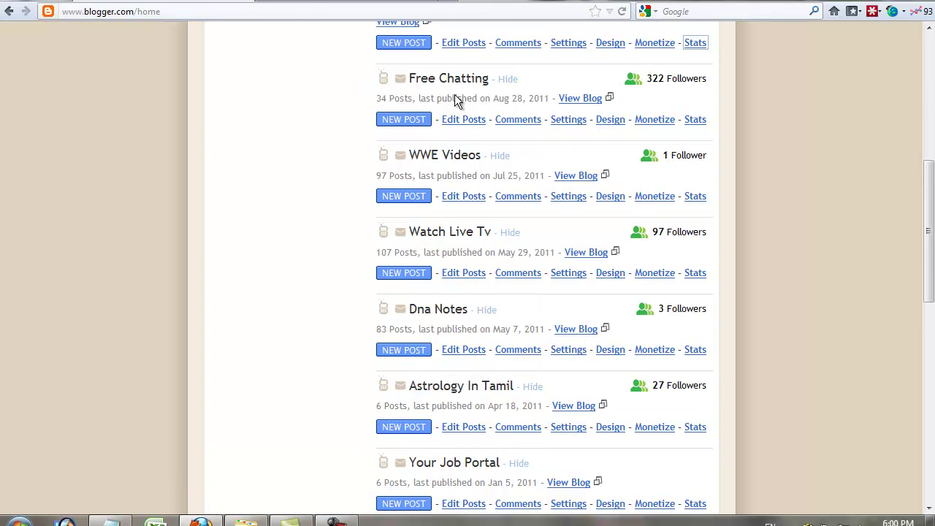
scroll(465, 274, "down", 2)
scroll(464, 272, "up", 6)
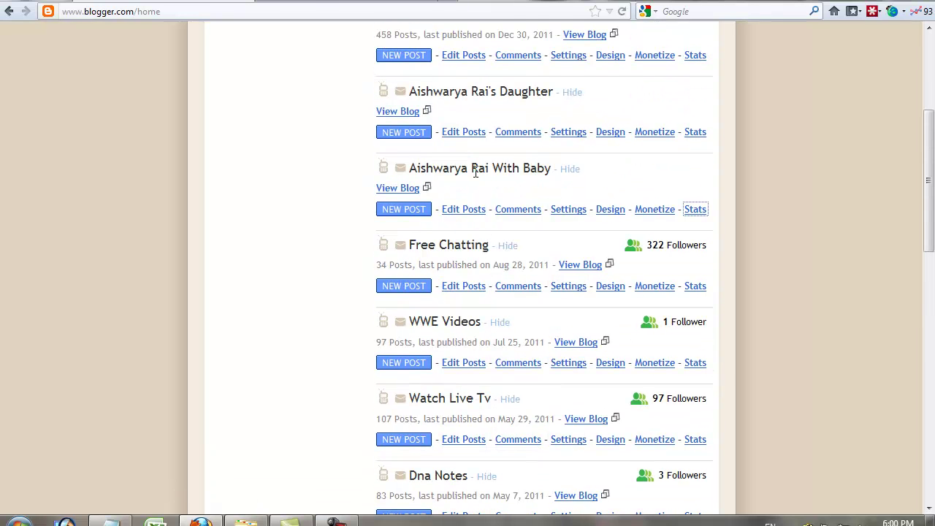
left_click(576, 215)
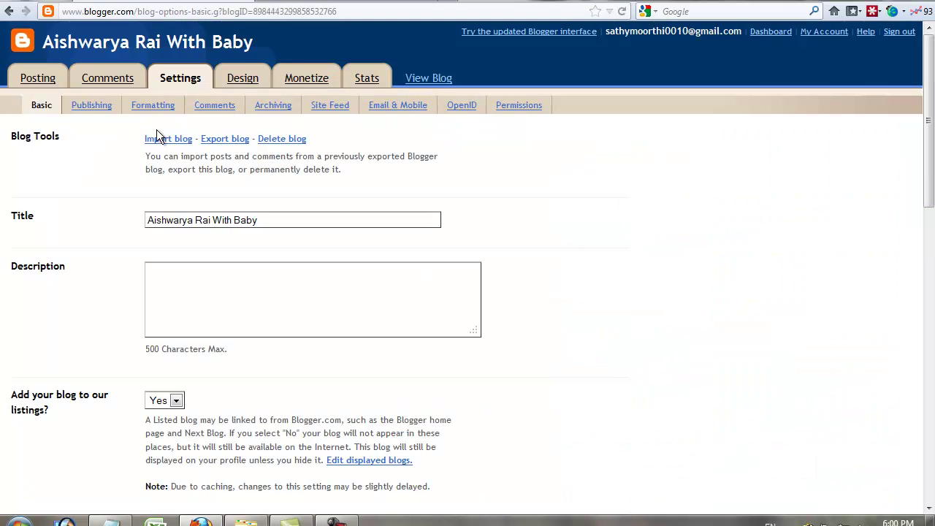
left_click(91, 107)
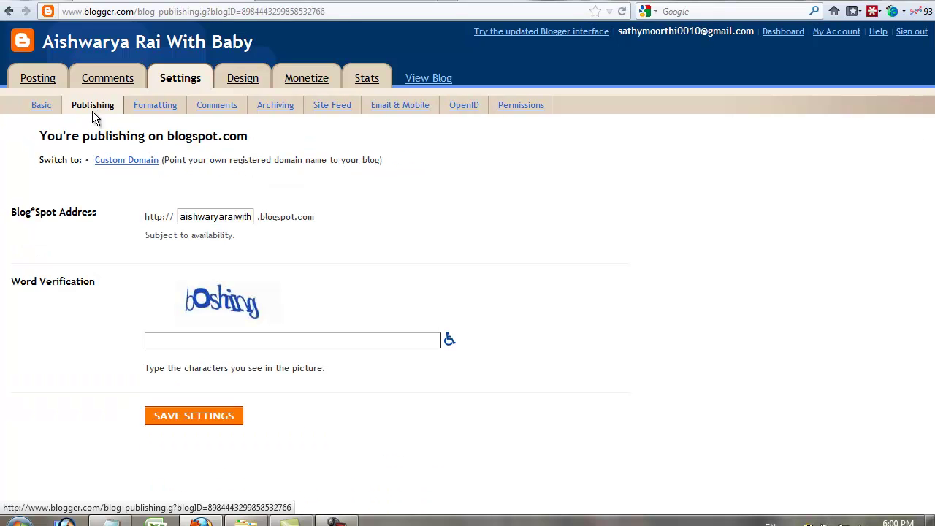
Switch the blog's publishing to a custom domain and show the advanced settings for an already owned domain
left_click_drag(83, 159, 163, 162)
left_click(130, 168)
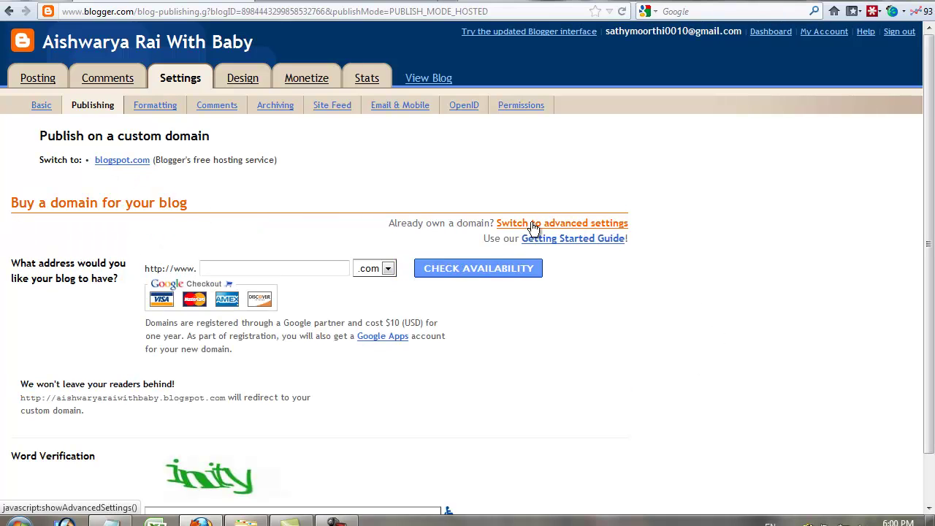
left_click_drag(647, 228, 498, 227)
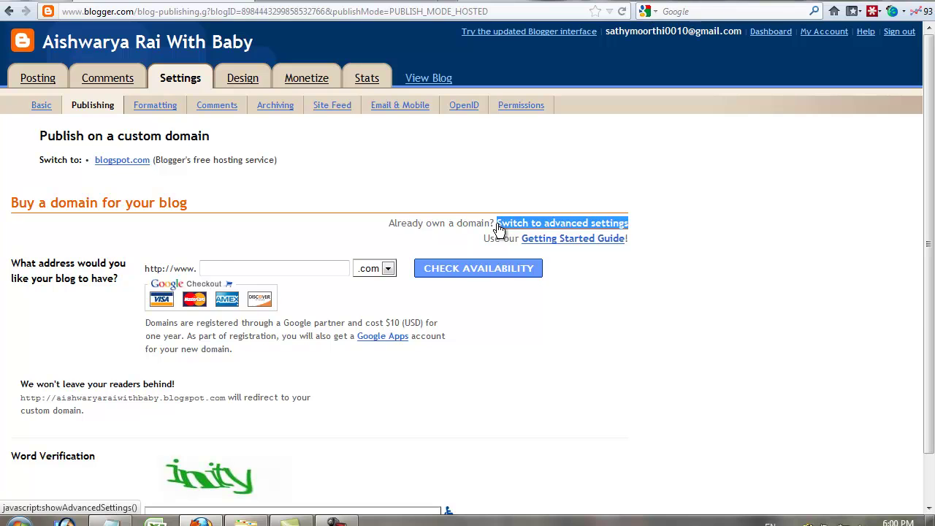
left_click(521, 228)
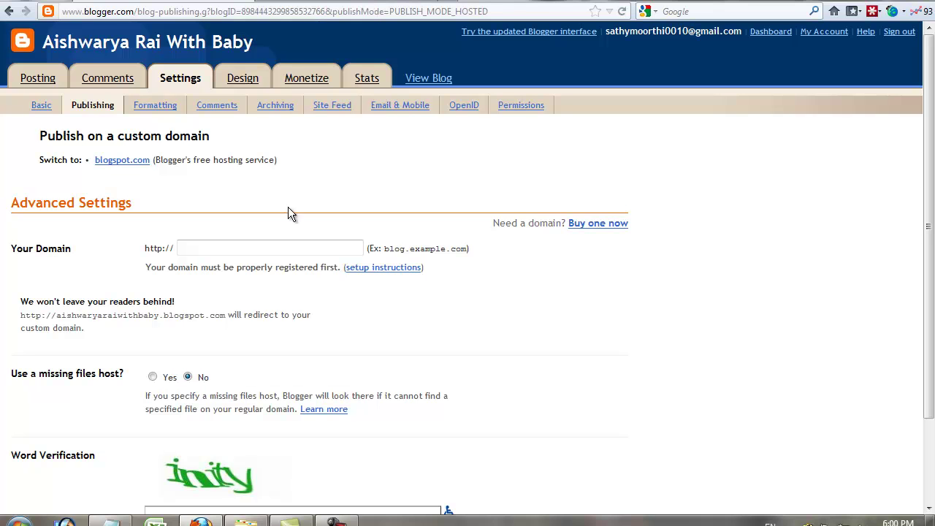
Examine the example address format given for the Your Domain setting
left_click_drag(410, 248, 470, 255)
left_click(383, 249)
left_click_drag(384, 250, 404, 251)
left_click(384, 250)
left_click_drag(384, 251, 415, 250)
Return to the Namecheap domain list and answer the Windows performance prompt by changing the color scheme to Windows 7 Basic
left_click(343, 1)
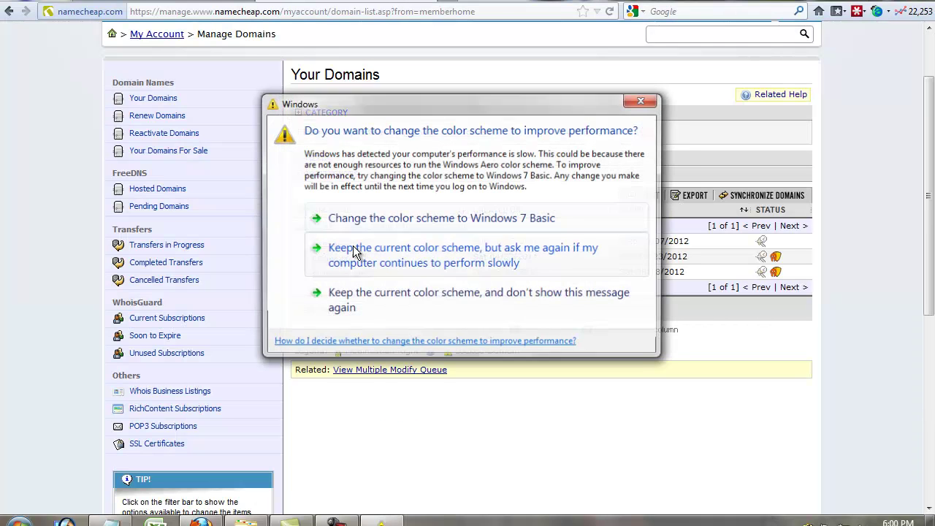
left_click(388, 223)
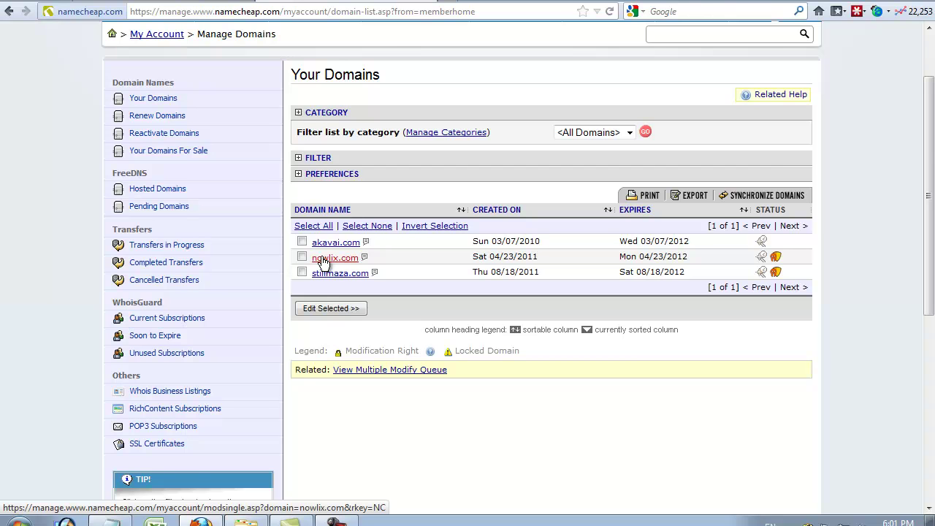
scroll(219, 329, "up", 2)
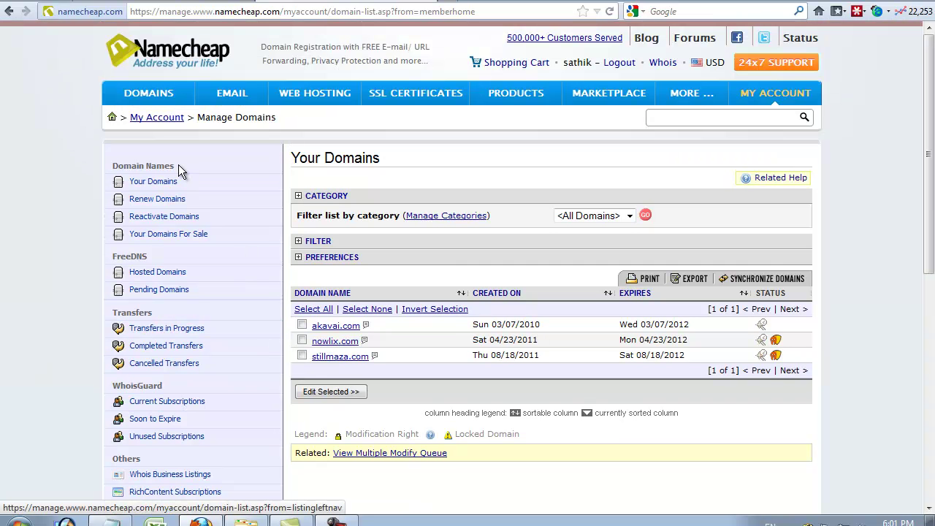
Open the stillmaza.com domain from the account's domain list and display all its host records
left_click(154, 120)
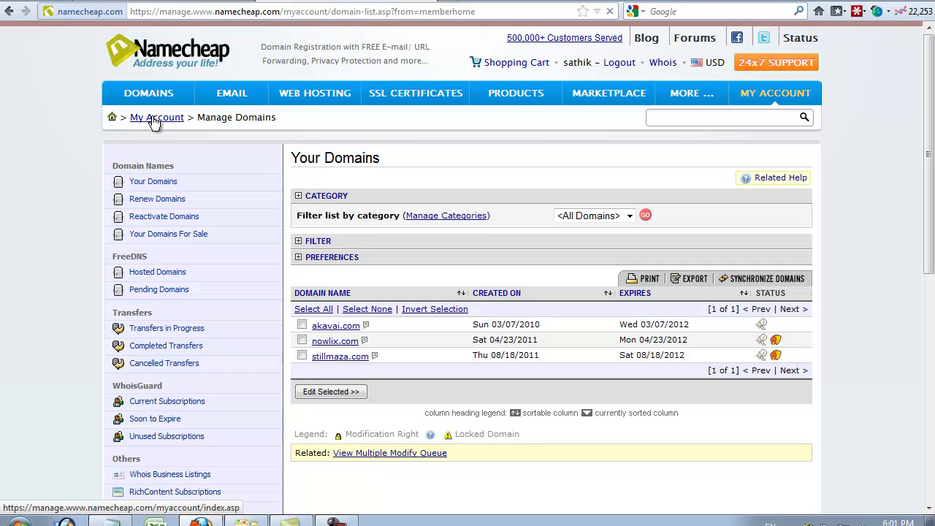
scroll(327, 316, "down", 3)
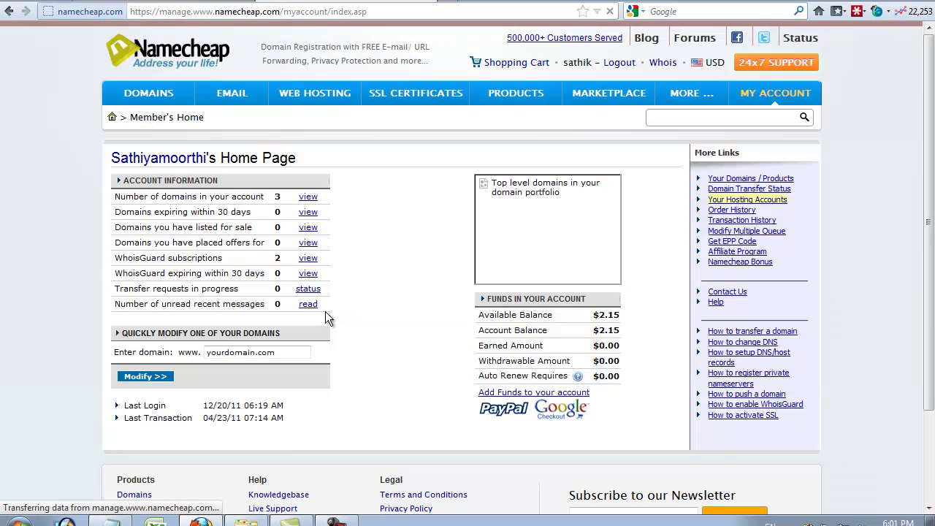
left_click(308, 200)
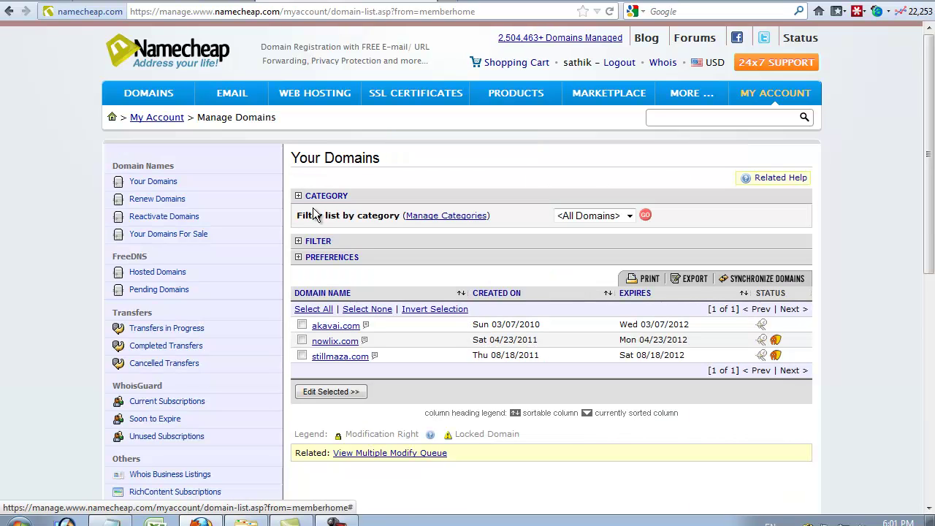
left_click(332, 358)
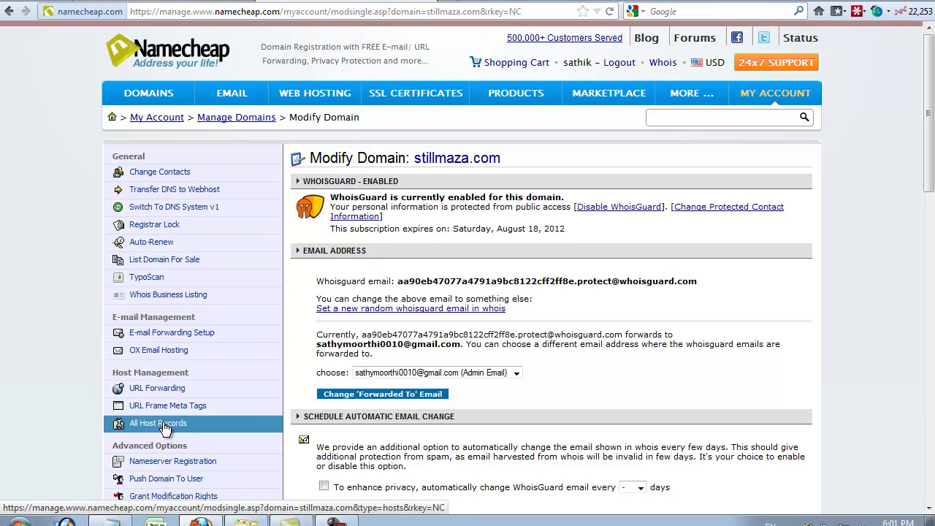
triple_click(147, 378)
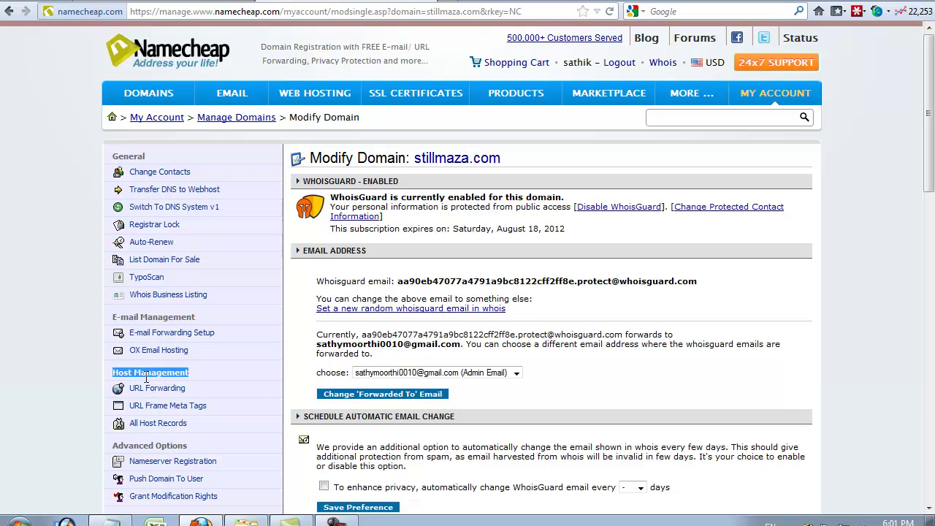
left_click(168, 426)
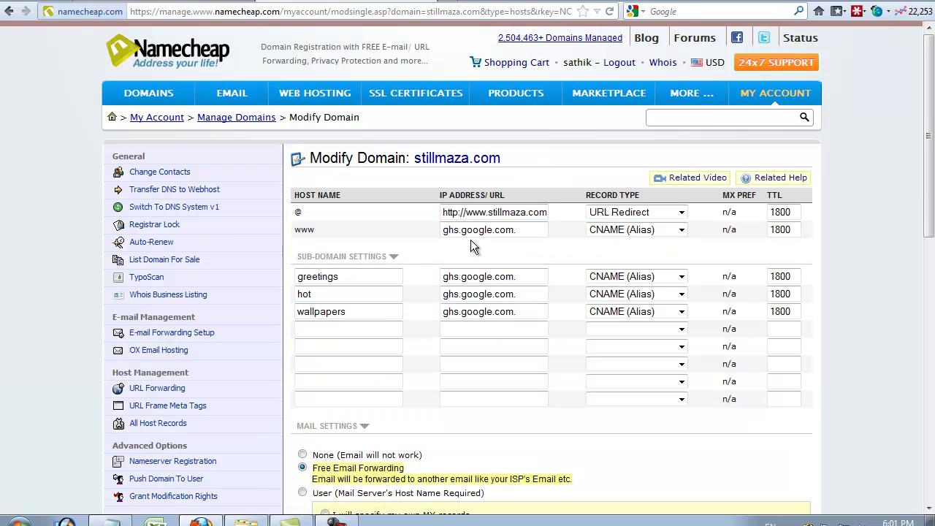
Enter "new" as the host name in the first empty sub-domain row
left_click(356, 334)
type("ew")
double_click(328, 327)
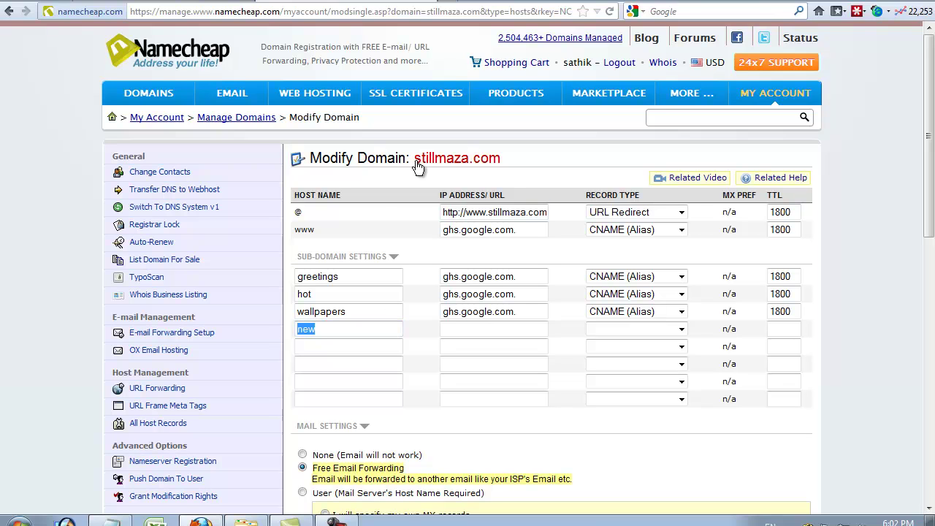
left_click(325, 330)
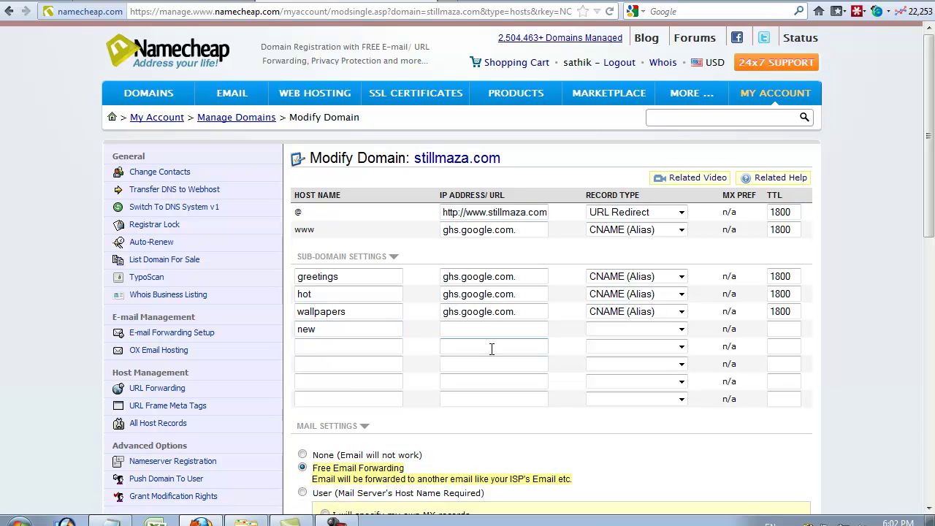
Copy the address ghs.google.com. from the wallpapers record into the "new" sub-domain record
left_click(476, 334)
left_click(475, 334)
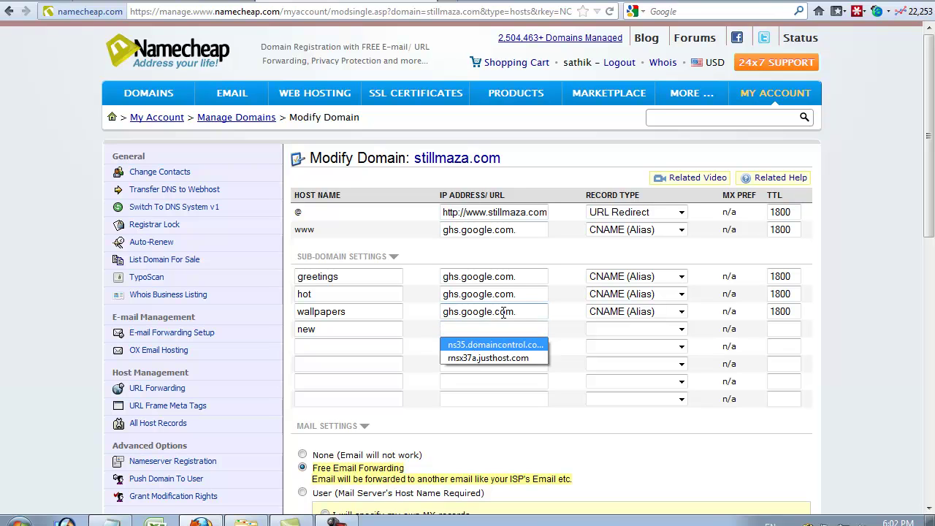
left_click_drag(519, 313, 425, 312)
key("ctrl+c")
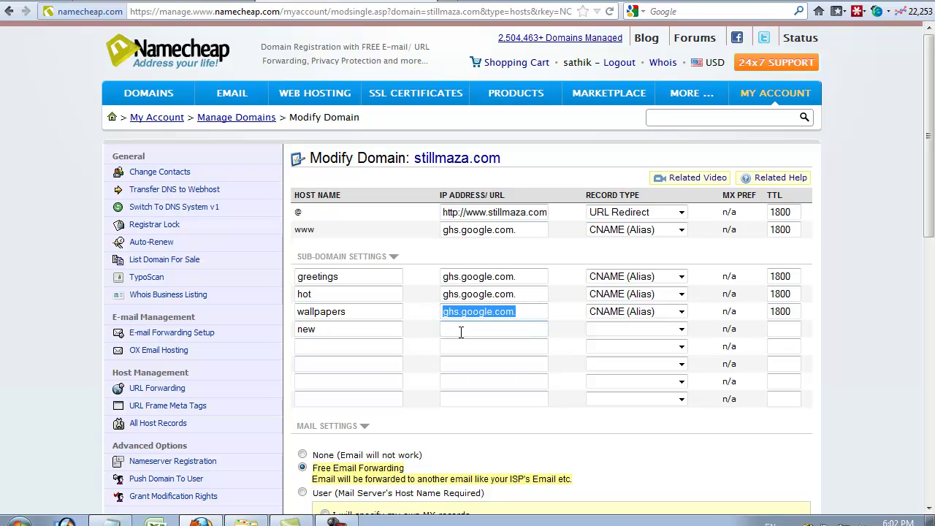
left_click(461, 330)
key("ctrl+v")
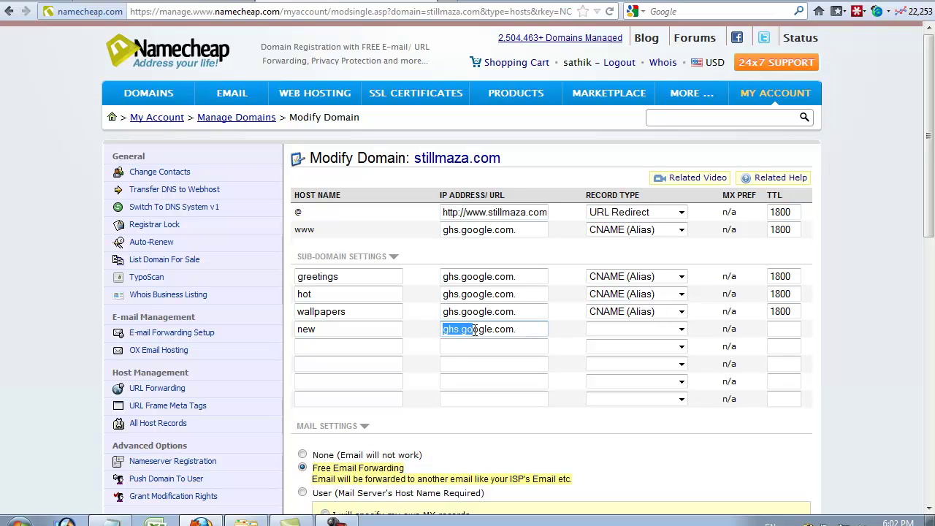
left_click_drag(475, 331, 521, 334)
left_click(448, 333)
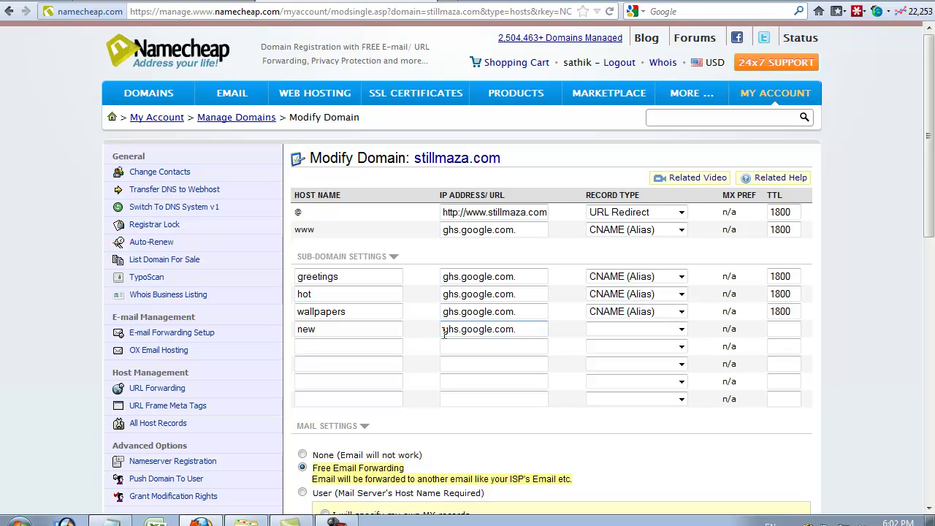
left_click(383, 333)
left_click(441, 336)
left_click_drag(517, 331, 445, 334)
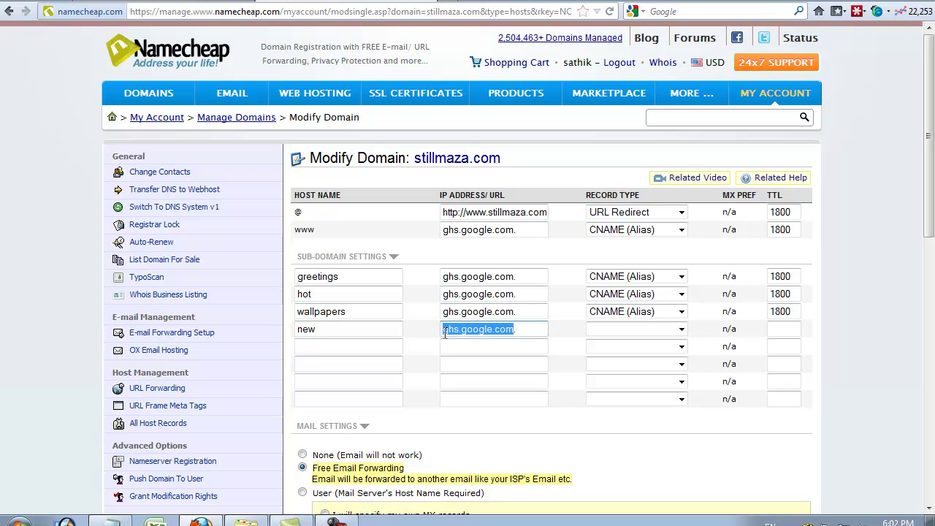
left_click(510, 331)
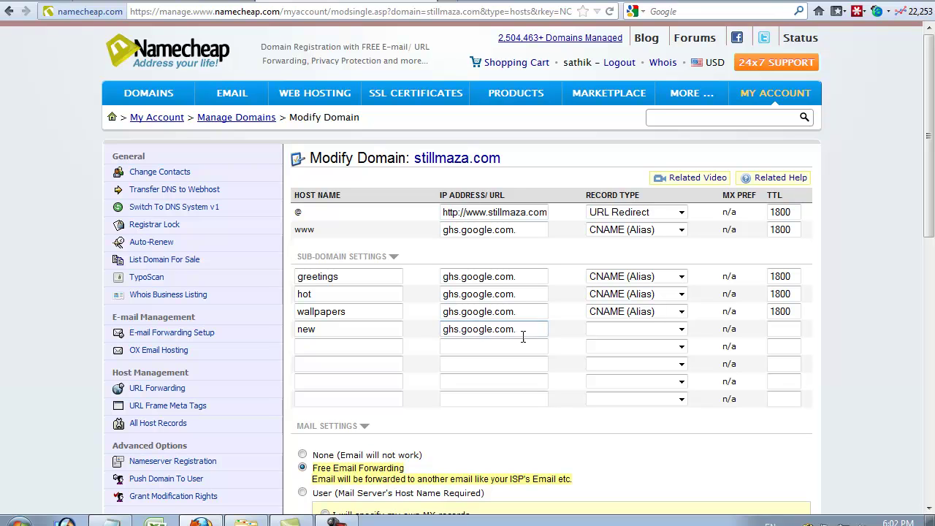
Set the "new" sub-domain's record type to CNAME (Alias) and its TTL to 1800
left_click(641, 329)
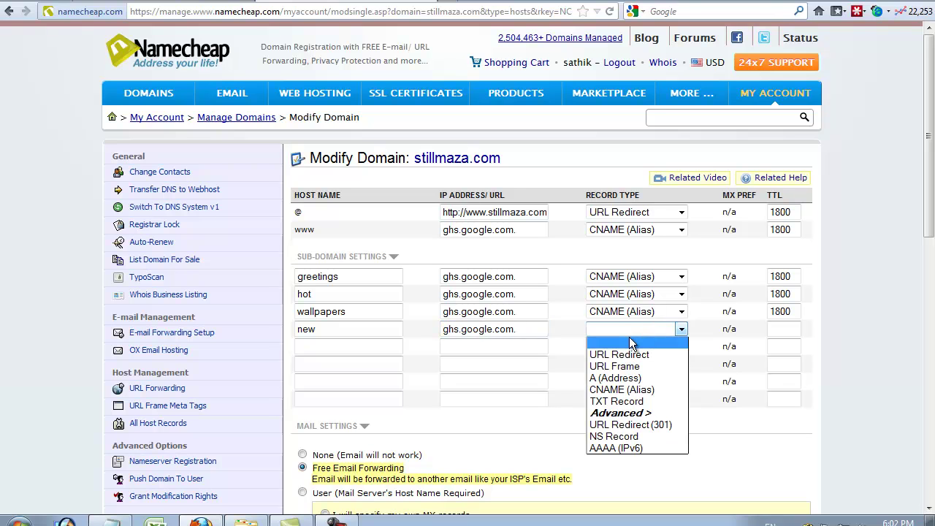
left_click(628, 391)
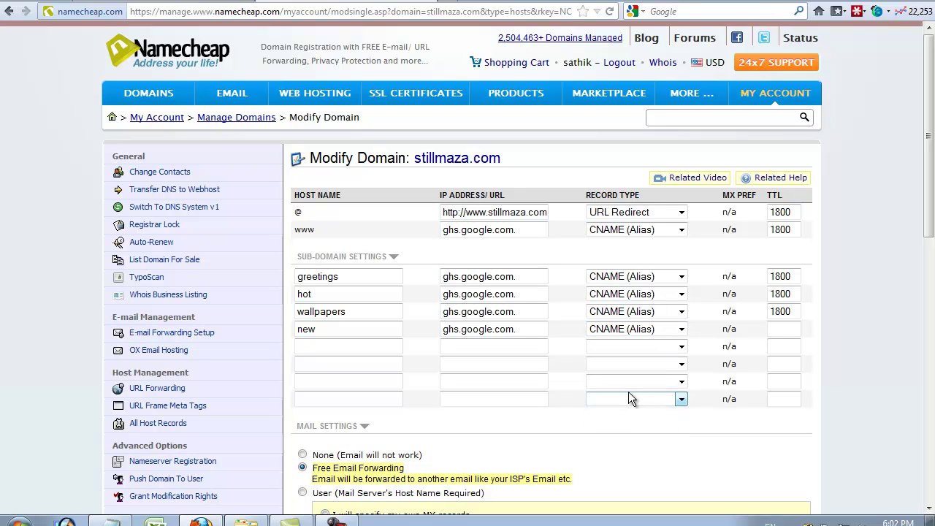
left_click(782, 330)
type("1800")
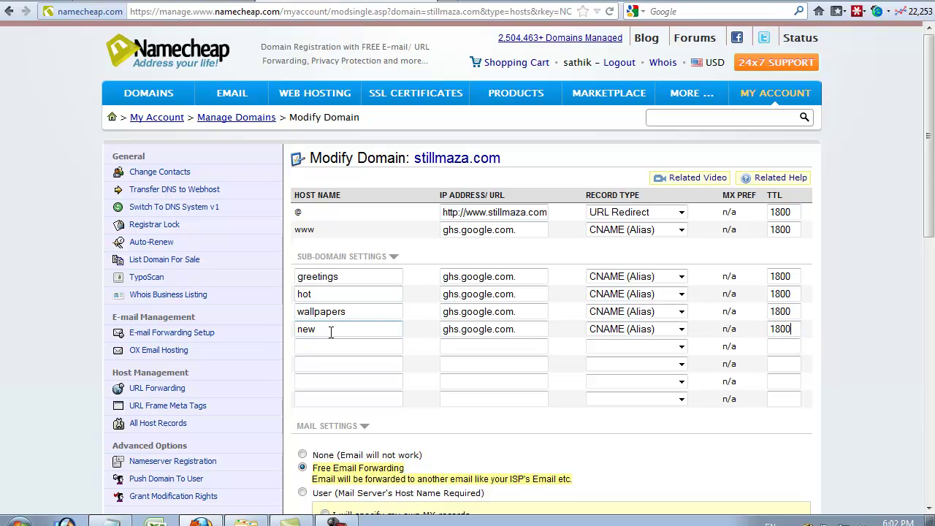
Save the stillmaza.com host record changes and switch back to the blog's custom domain settings in Blogger
scroll(349, 358, "down", 5)
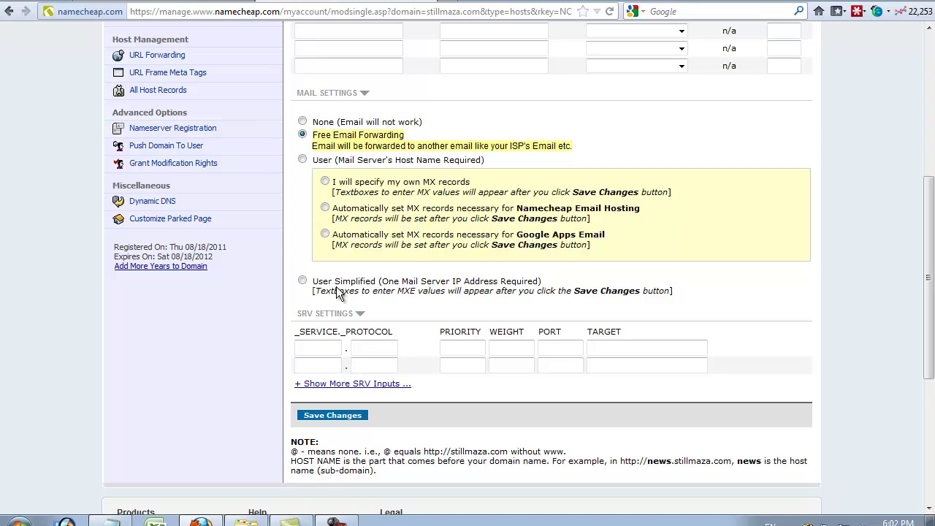
scroll(335, 277, "down", 3)
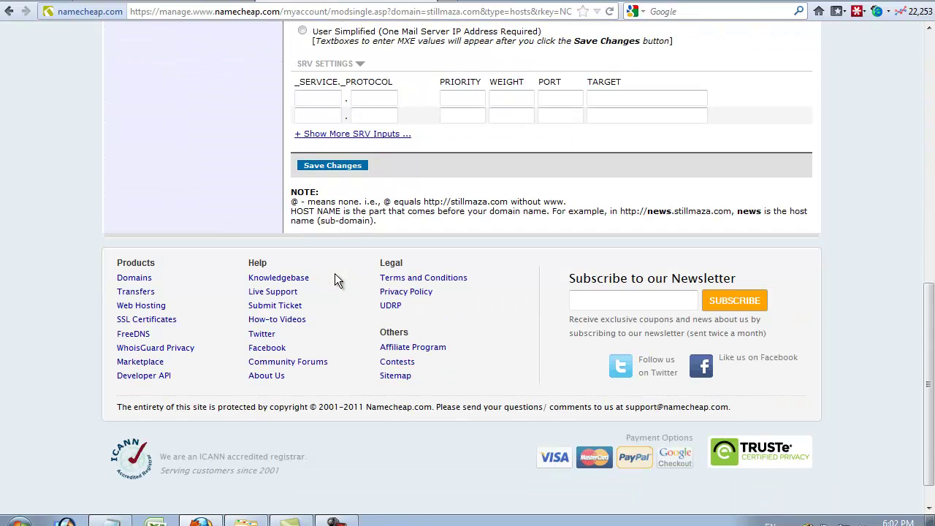
left_click(355, 167)
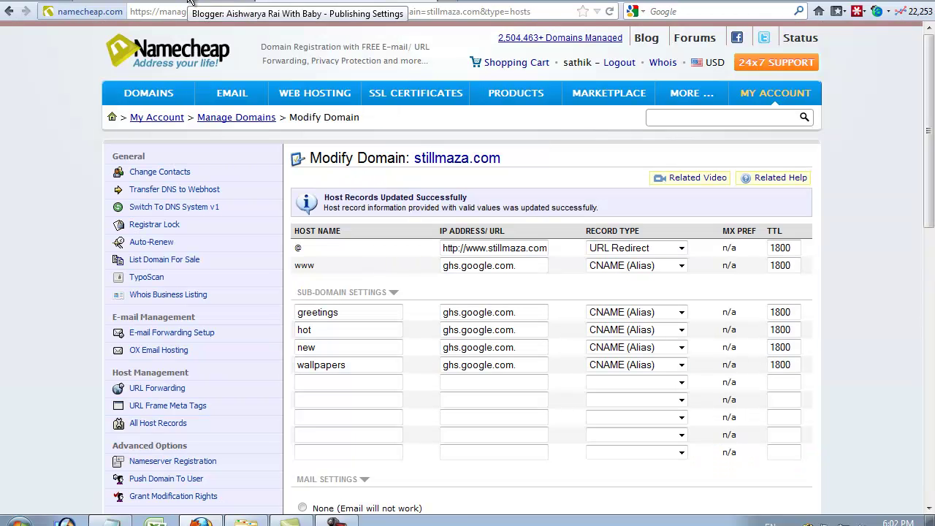
left_click(188, 2)
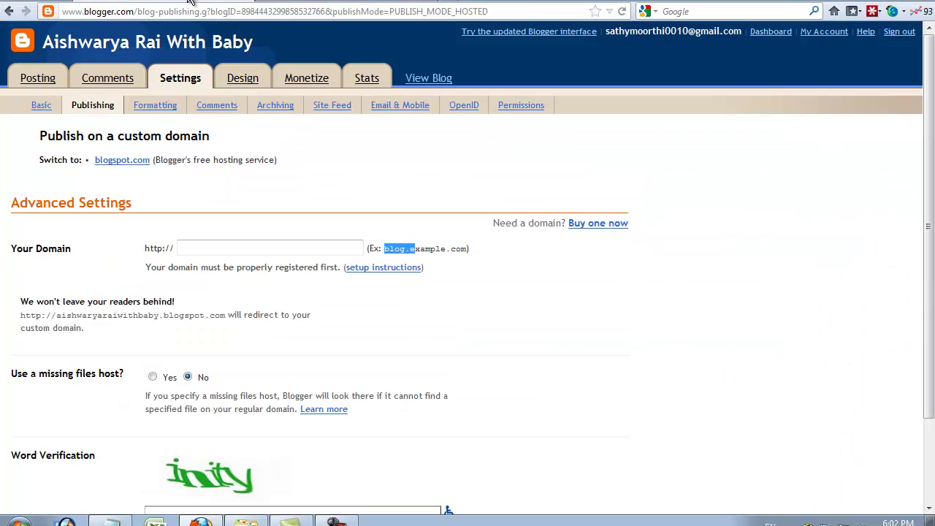
Enter new.stillmaza.com as the blog's custom domain in the publishing settings
scroll(202, 255, "down", 1)
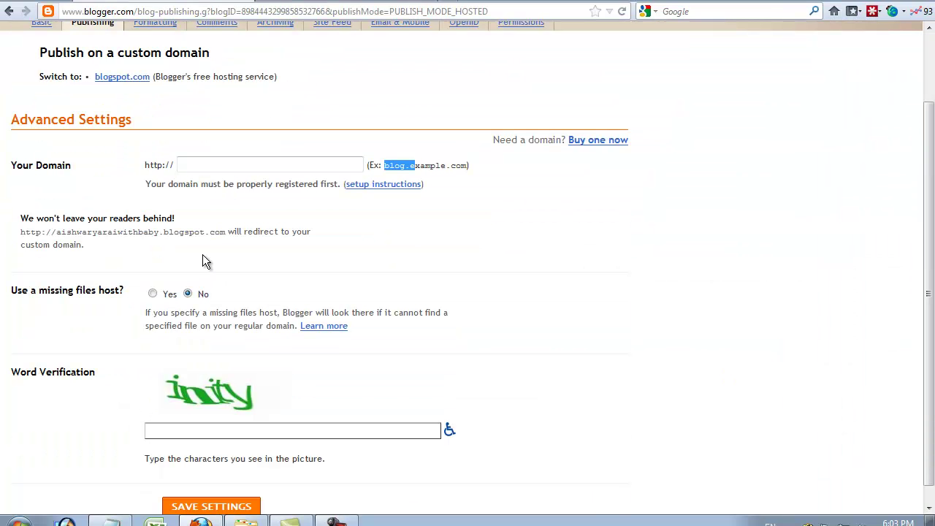
left_click(209, 166)
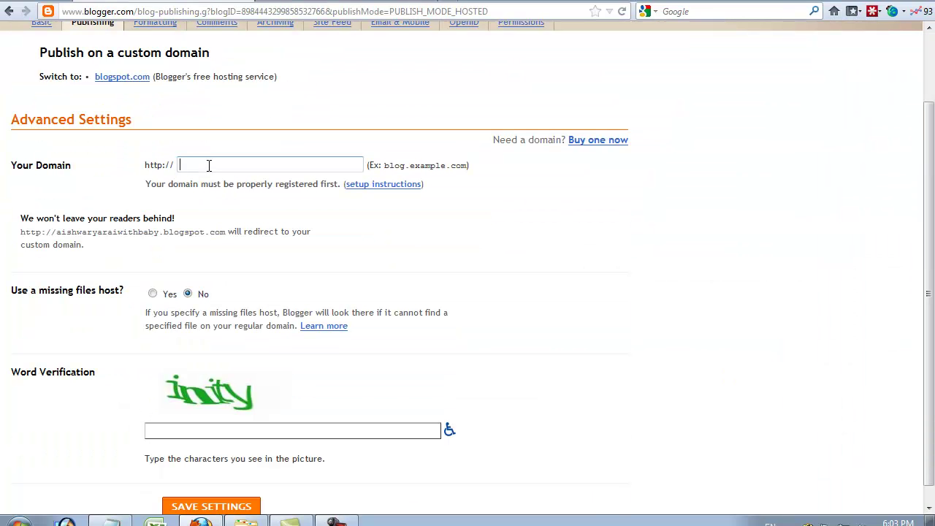
type("new")
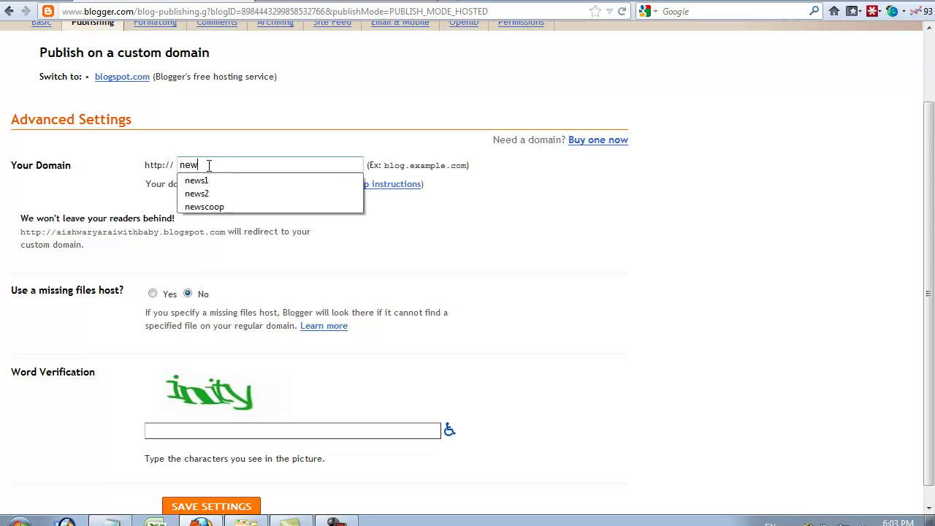
type(".s")
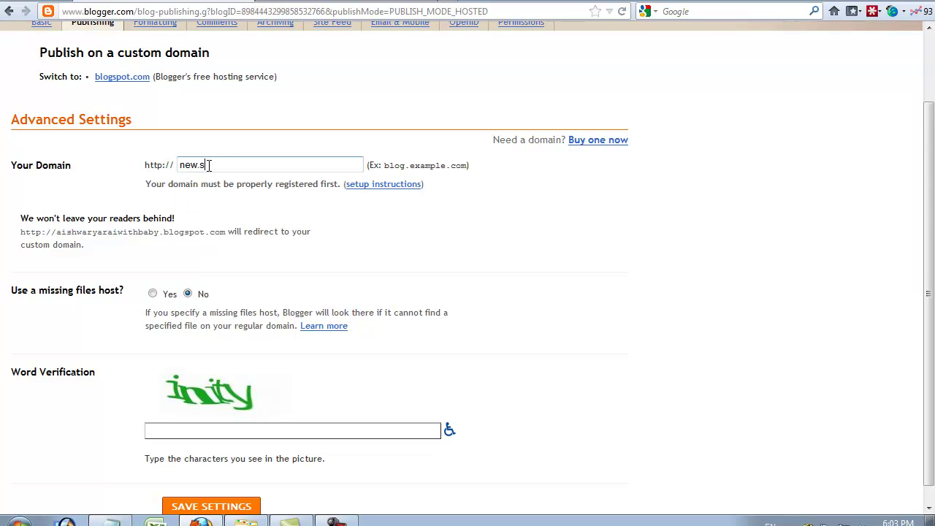
type("tillmaza.com")
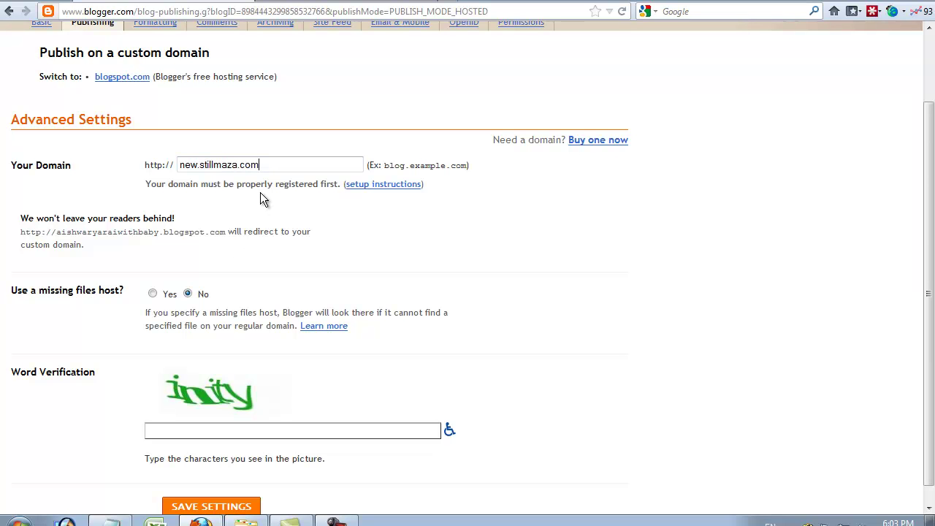
Fill in the word verification characters and save the blog's custom domain settings
scroll(260, 192, "up", 2)
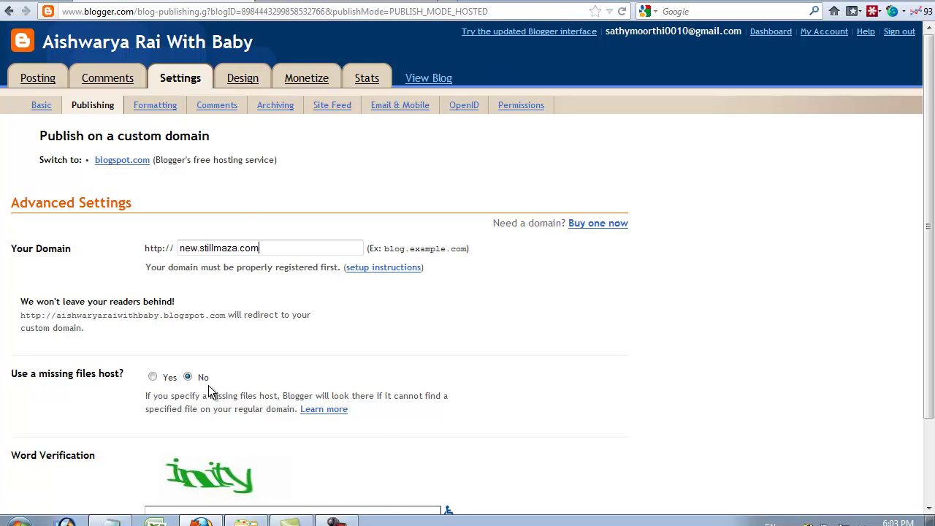
scroll(273, 377, "down", 3)
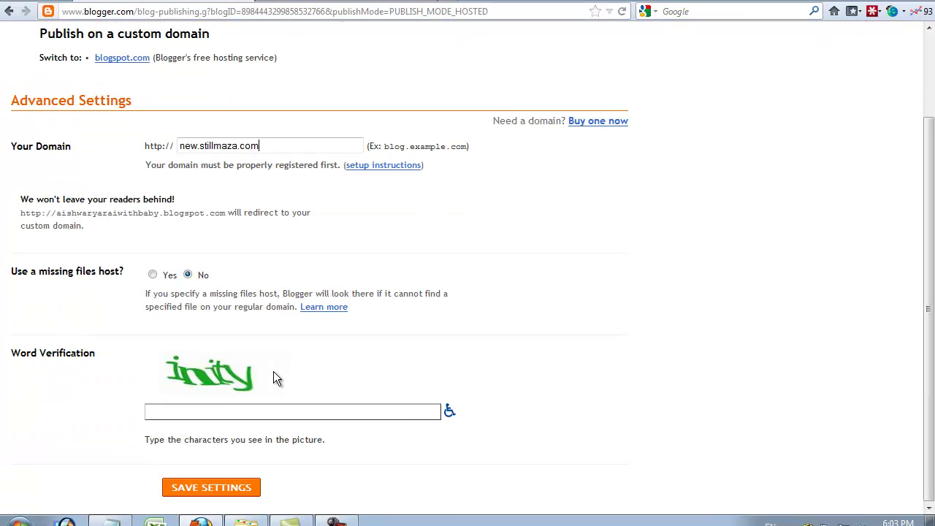
left_click(206, 413)
type("inity")
left_click(239, 499)
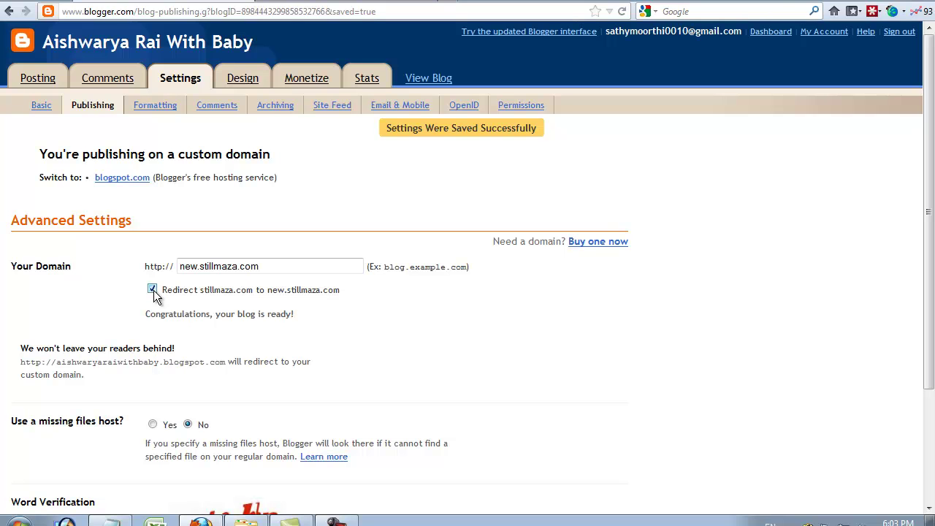
Turn off the redirect from stillmaza.com to new.stillmaza.com, fill in the word verification characters and save the settings
left_click(152, 290)
scroll(152, 292, "down", 3)
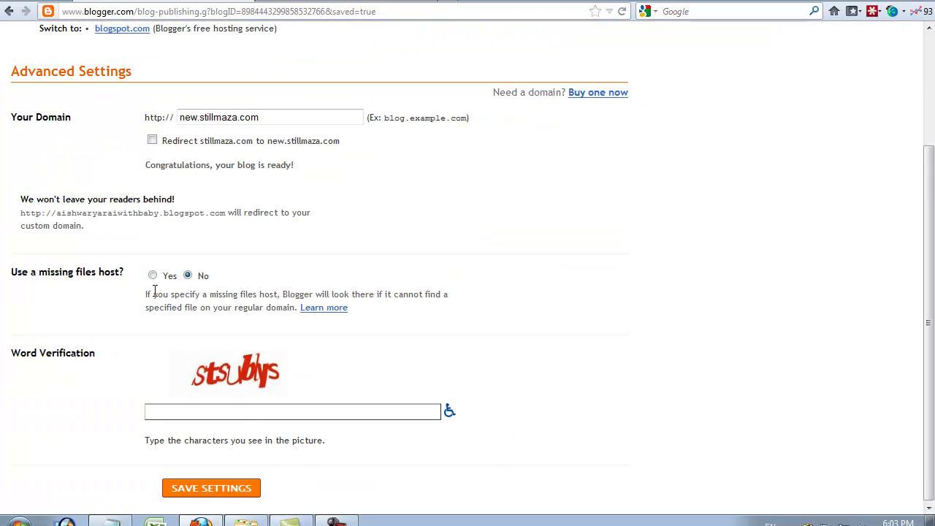
left_click(177, 413)
type("s")
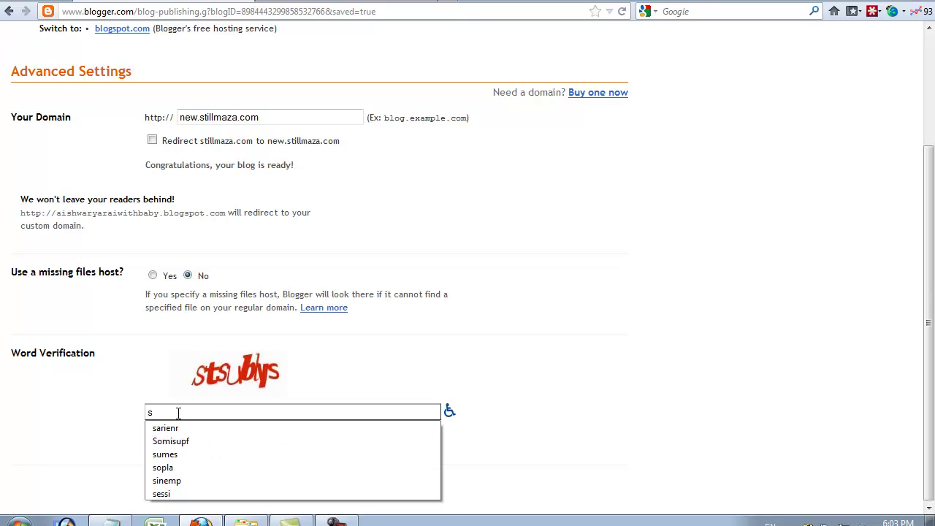
type("tsublys")
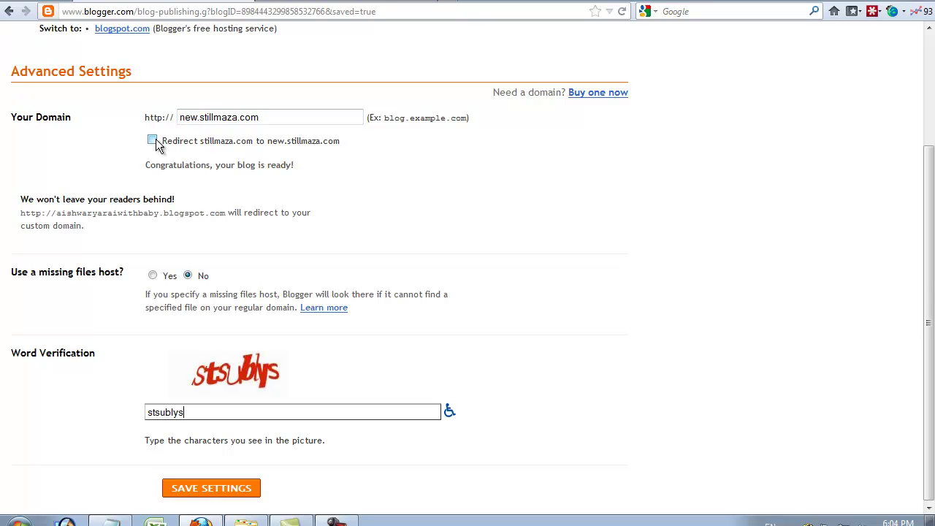
left_click(201, 498)
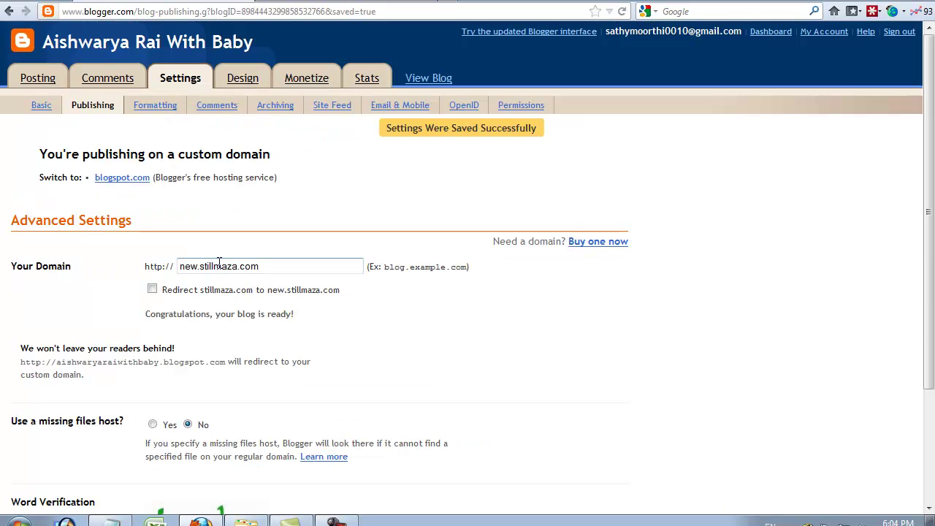
View the published blog, check the domain shown in its web address, and return to the publishing settings
left_click(426, 79)
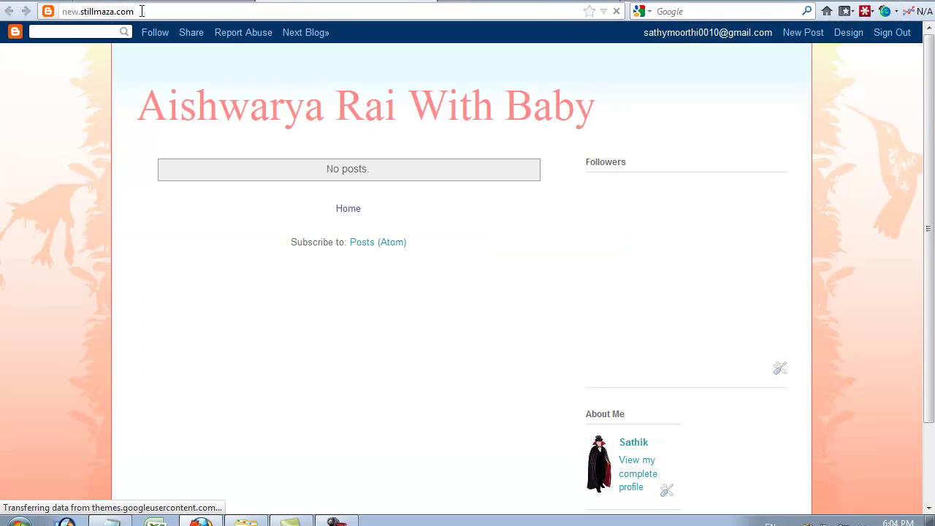
left_click(79, 14)
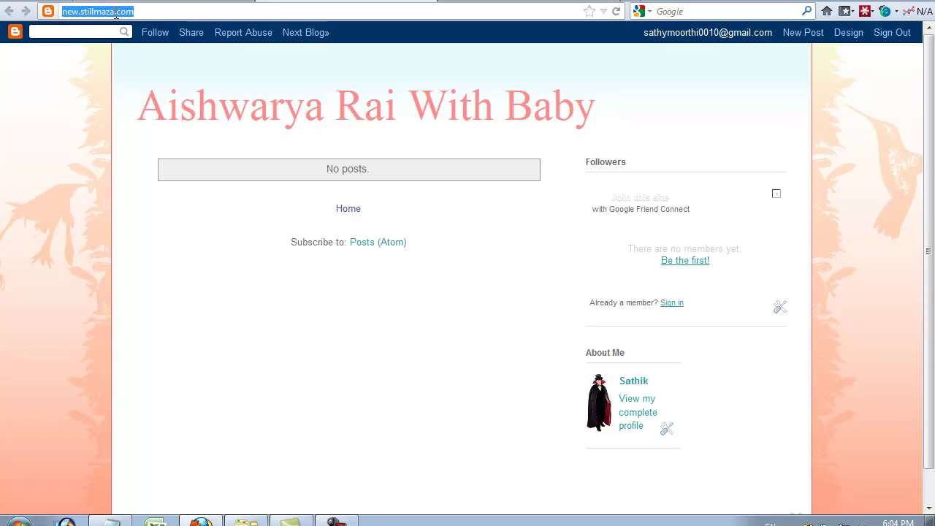
left_click(140, 11)
key("shift+Left")
key("shift+Left")
key("shift+Left")
key("shift+Left")
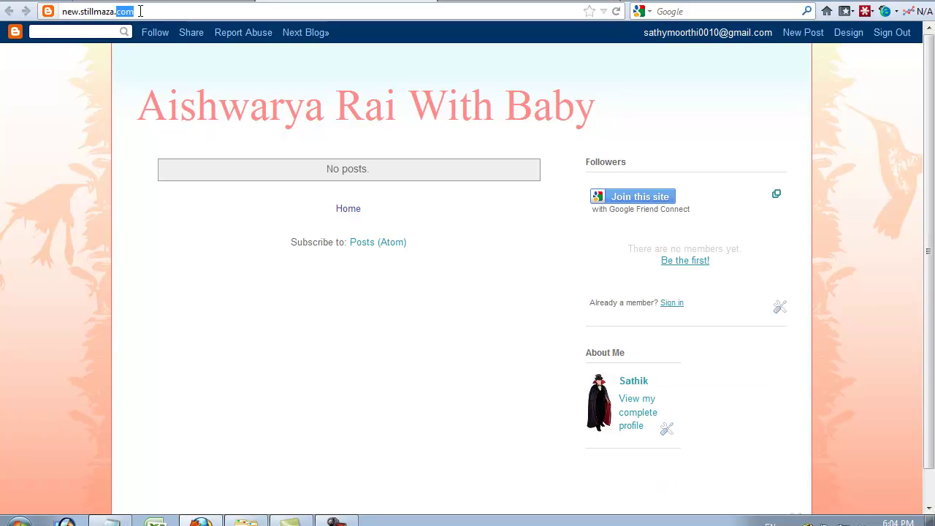
key("shift+Home")
left_click(146, 11)
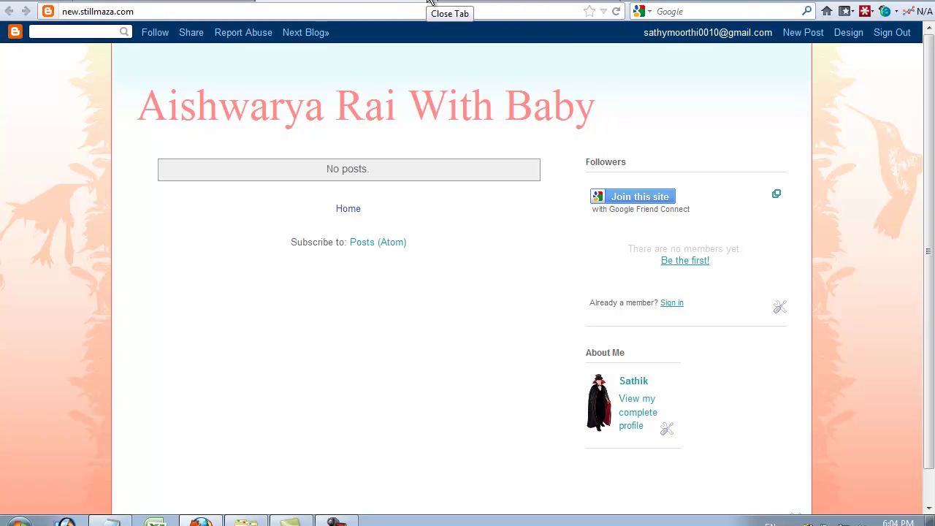
left_click(429, 1)
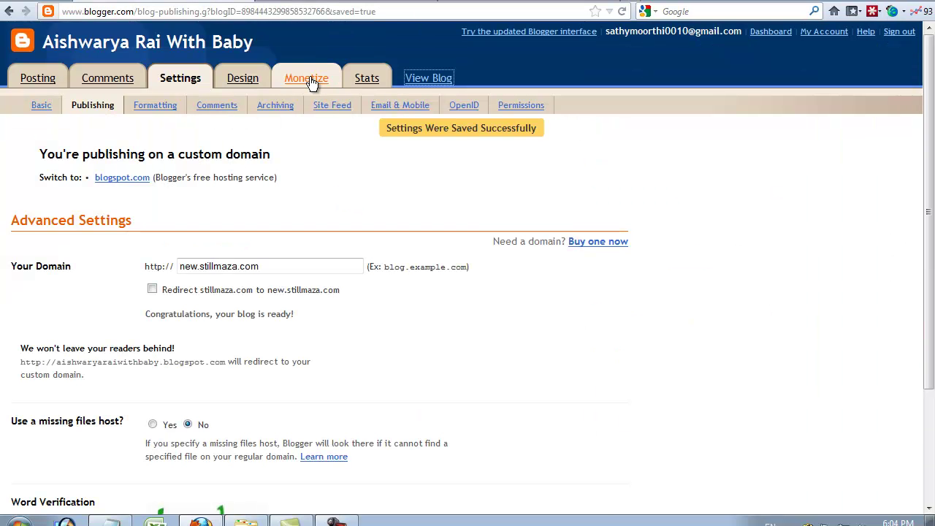
View the live blog again, check the address of its posts feed, and return to the publishing settings
left_click(429, 77)
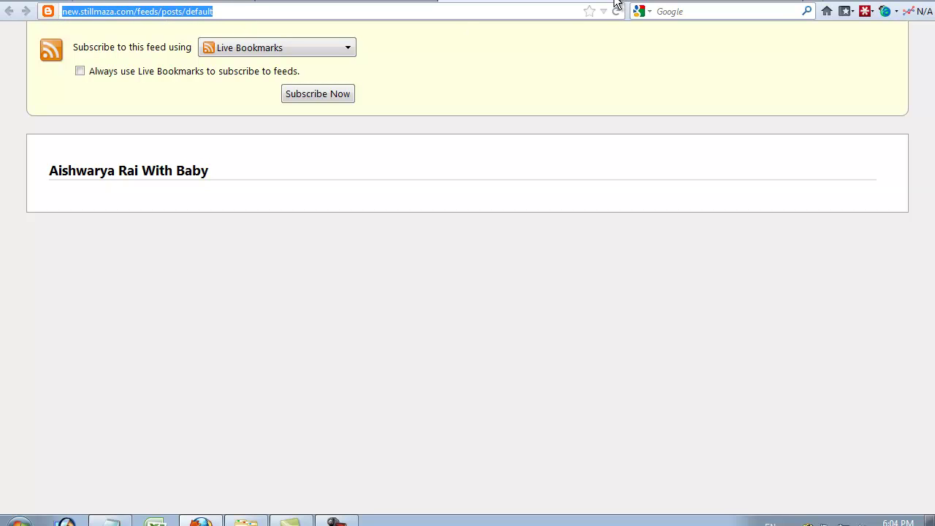
key("alt+Left")
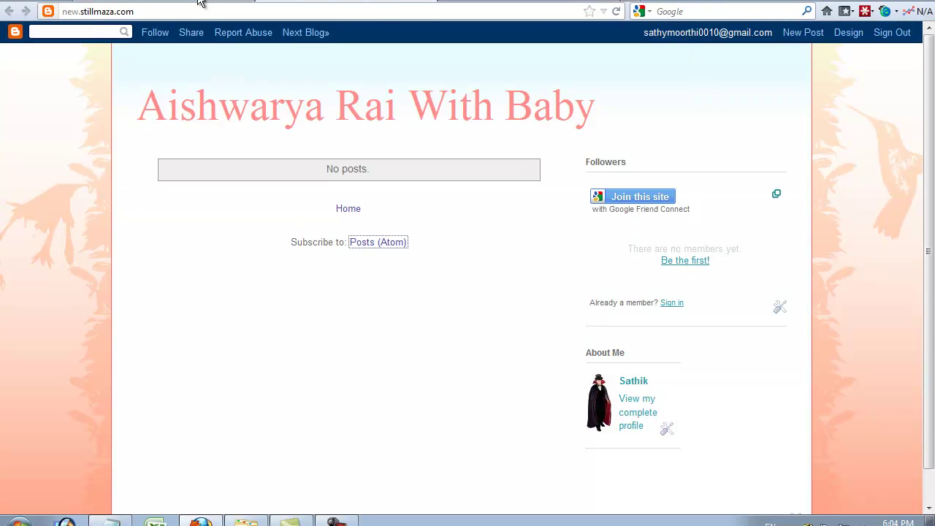
key("alt+Left")
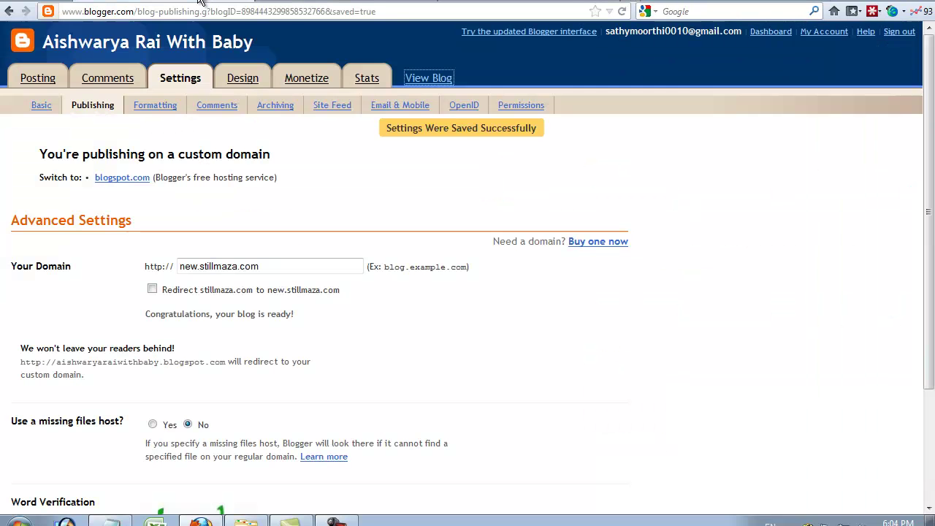
Go to the dashboard listing all blogs and switch to the updated Blogger interface
left_click(768, 32)
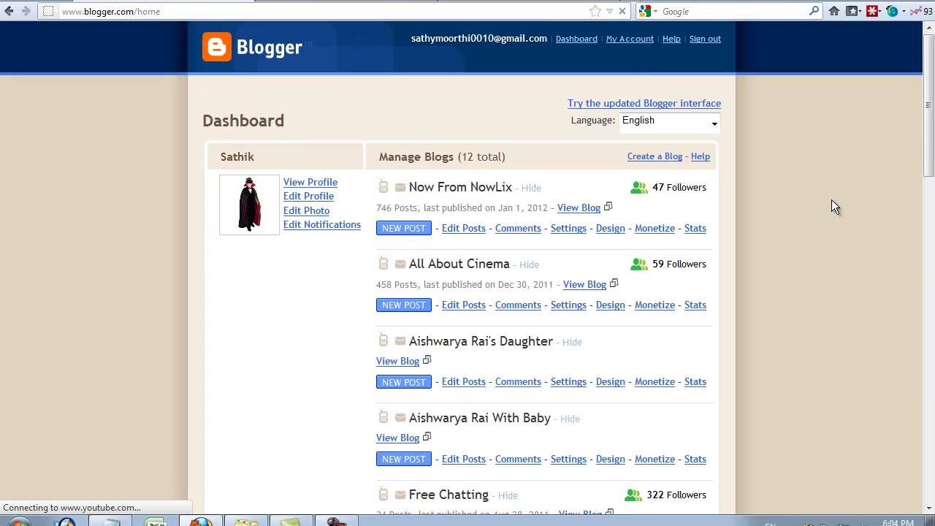
scroll(800, 152, "down", 5)
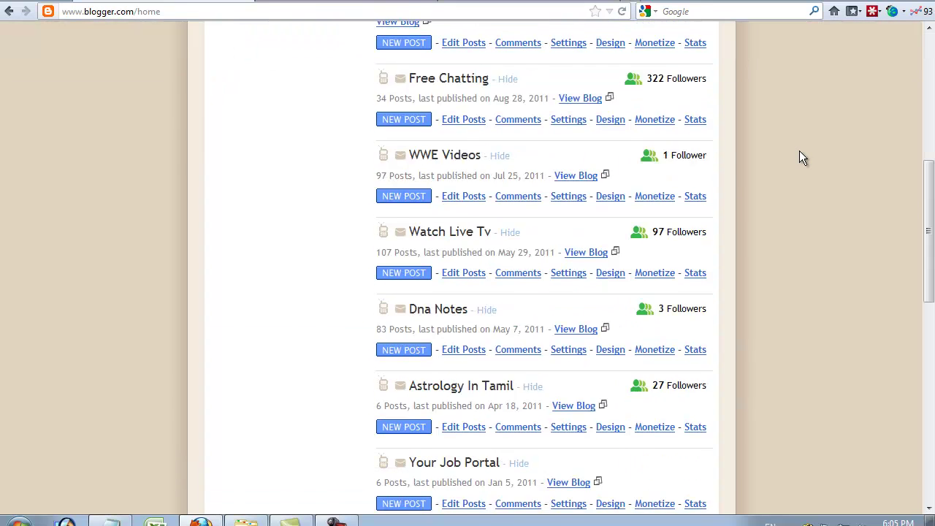
scroll(799, 152, "up", 5)
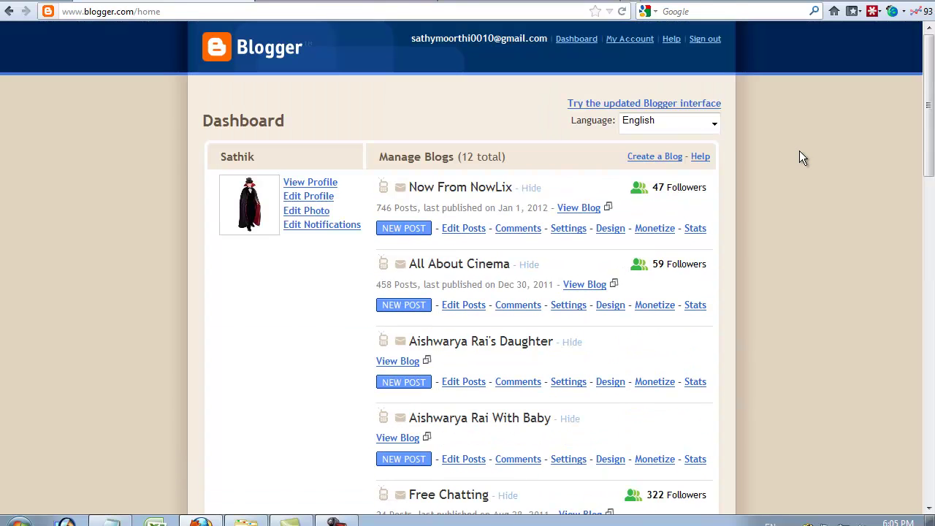
left_click(590, 106)
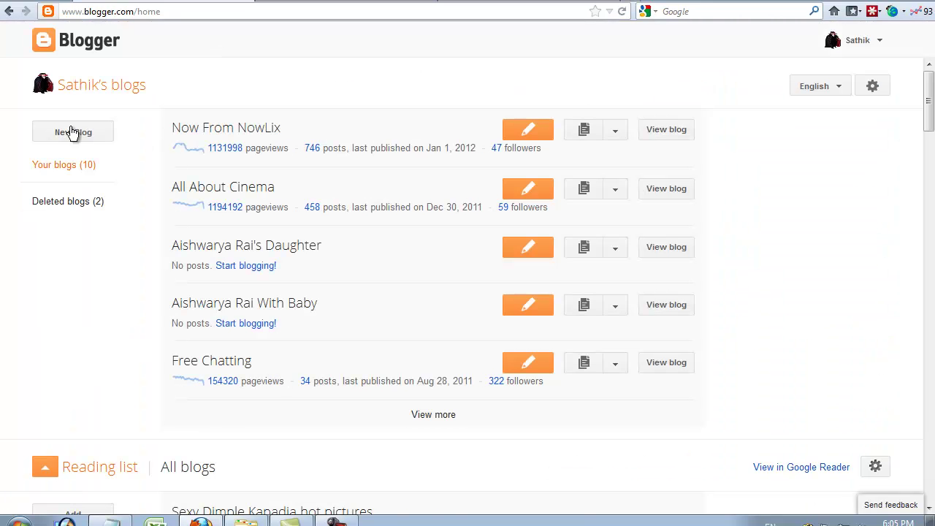
Open the basic settings of the Aishwarya Rai With Baby blog and examine the advanced settings of its blog address
scroll(248, 261, "down", 4)
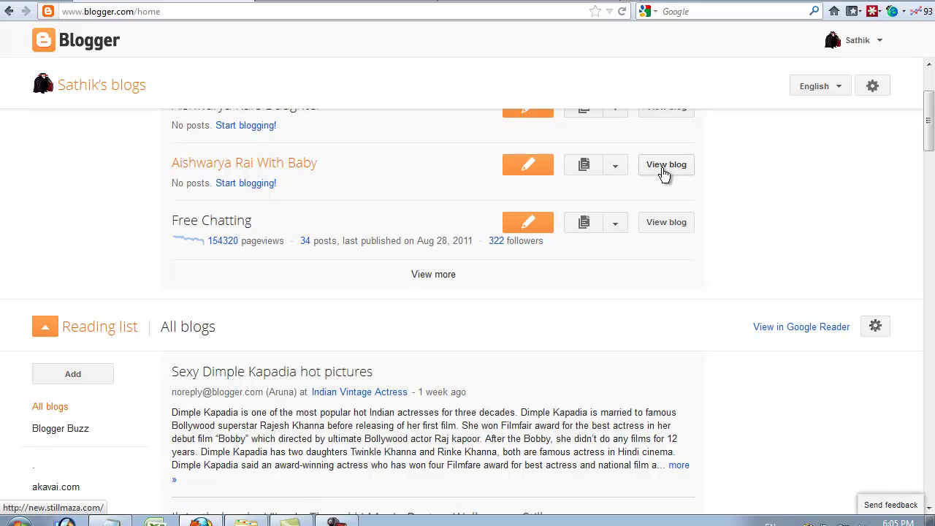
left_click(616, 169)
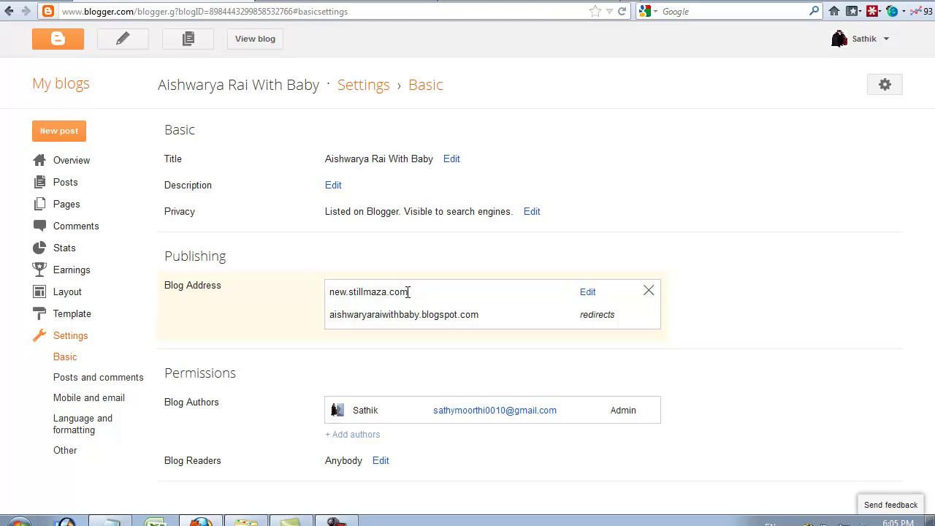
left_click(588, 292)
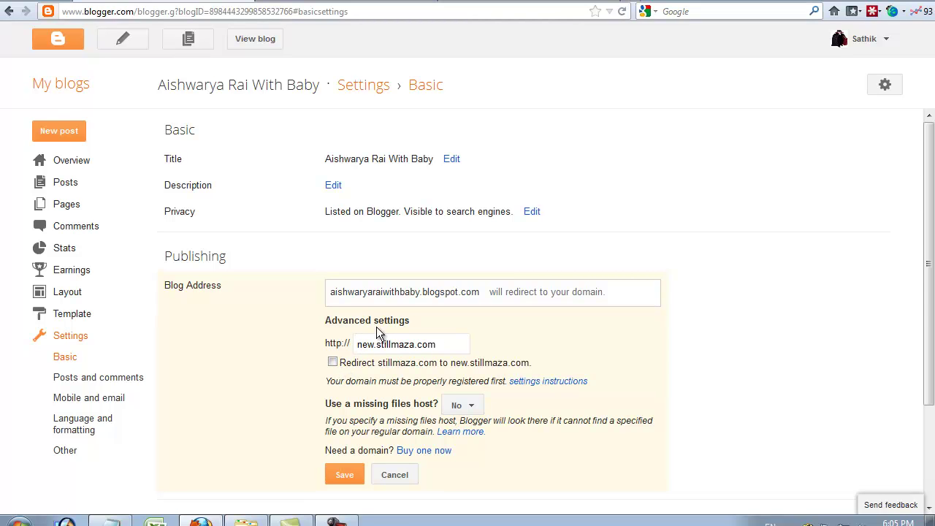
scroll(378, 330, "down", 1)
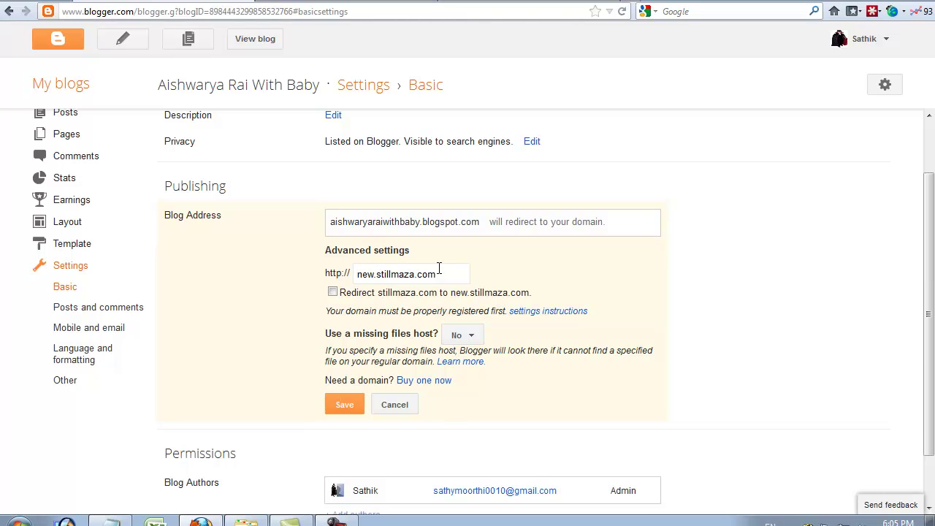
scroll(471, 277, "up", 1)
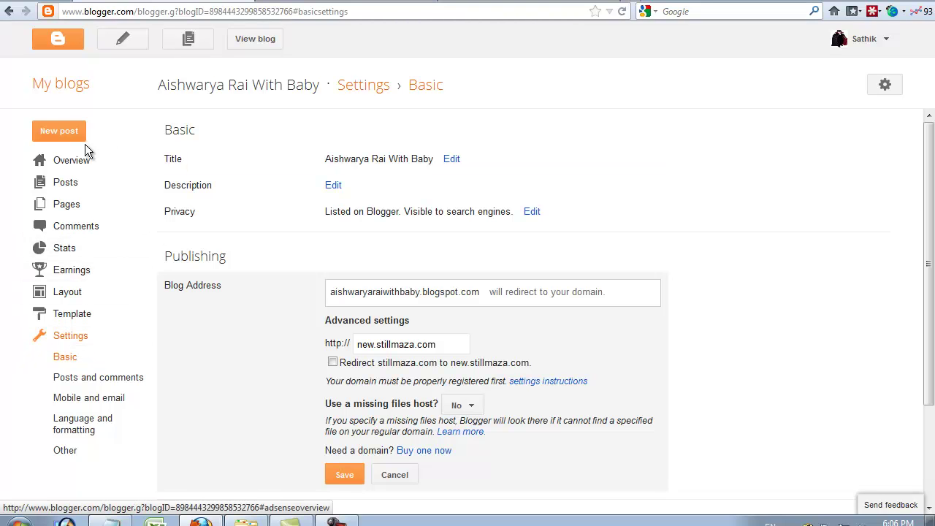
Return to the blog list and open the basic settings of the Aishwarya Rai's Daughter blog
left_click(69, 86)
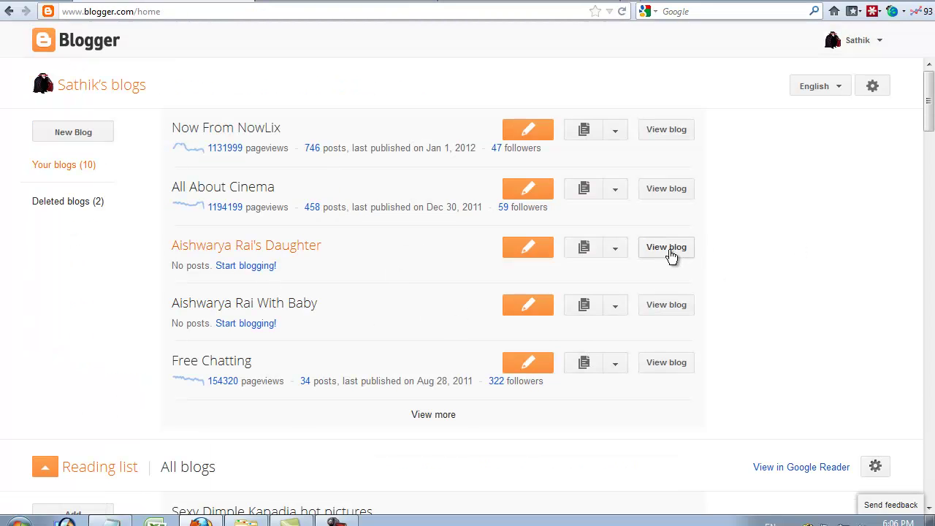
left_click(618, 252)
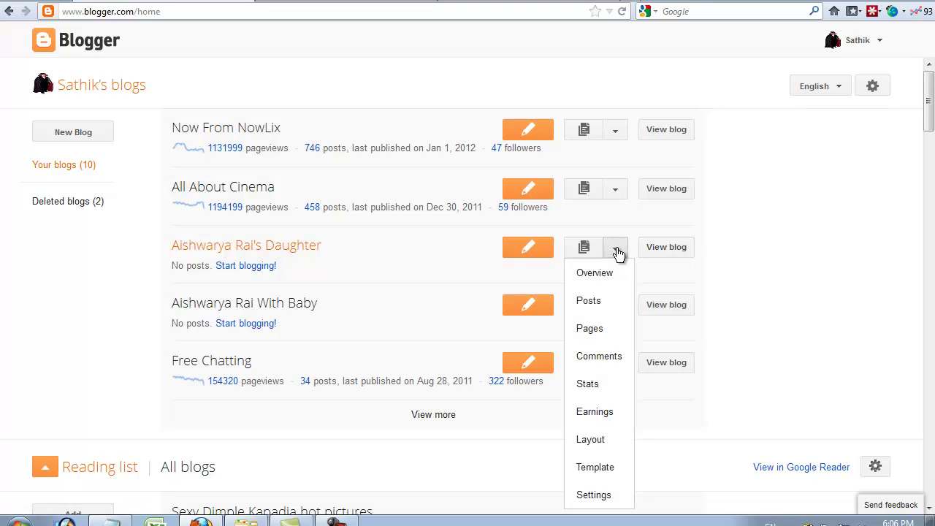
left_click(593, 495)
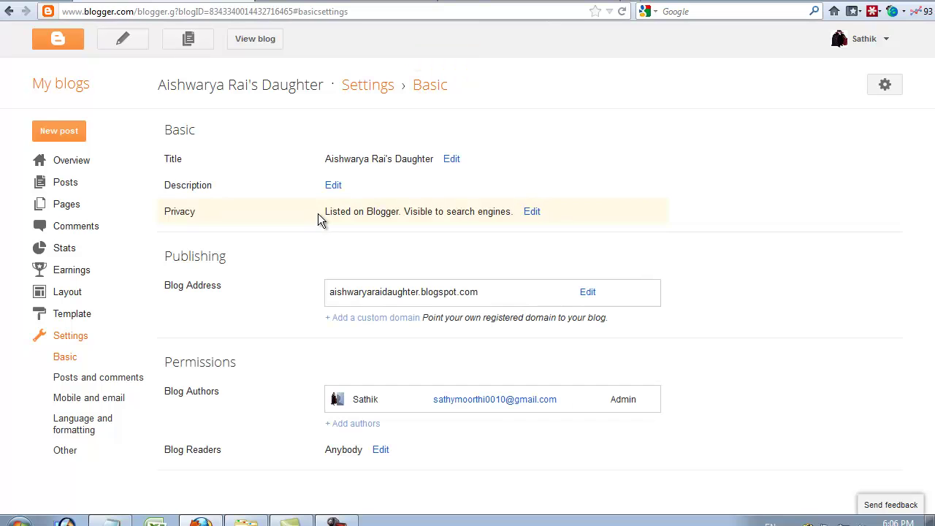
left_click(589, 293)
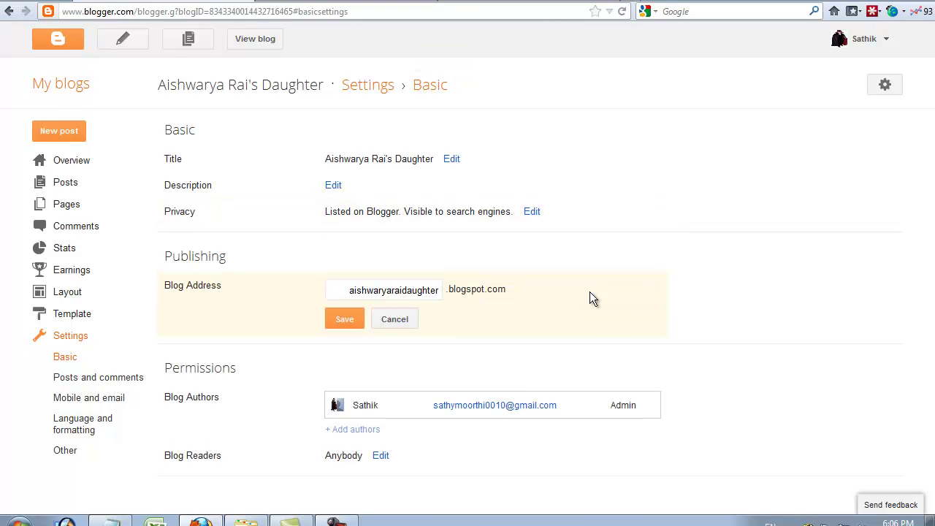
left_click(357, 325)
left_click(395, 320)
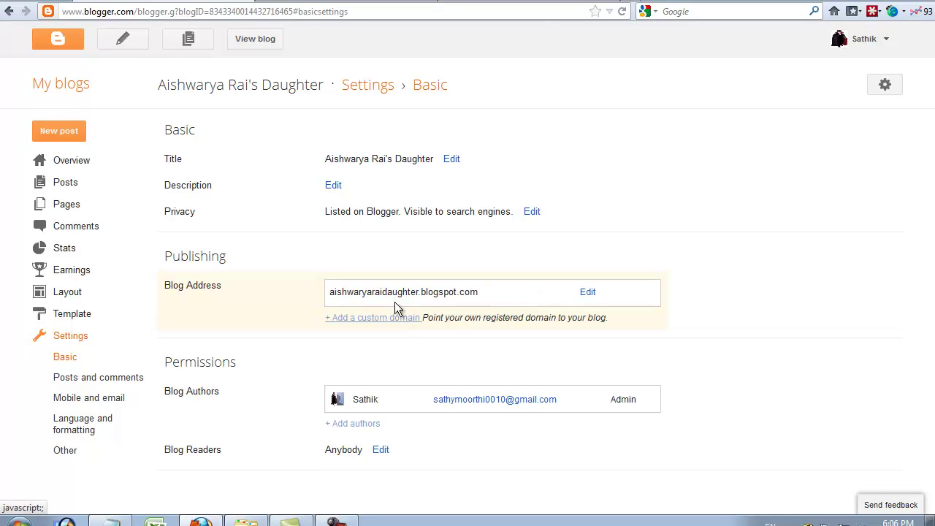
Start adding a custom domain to the blog address and examine the domain name and endings offered for purchase
left_click(346, 319)
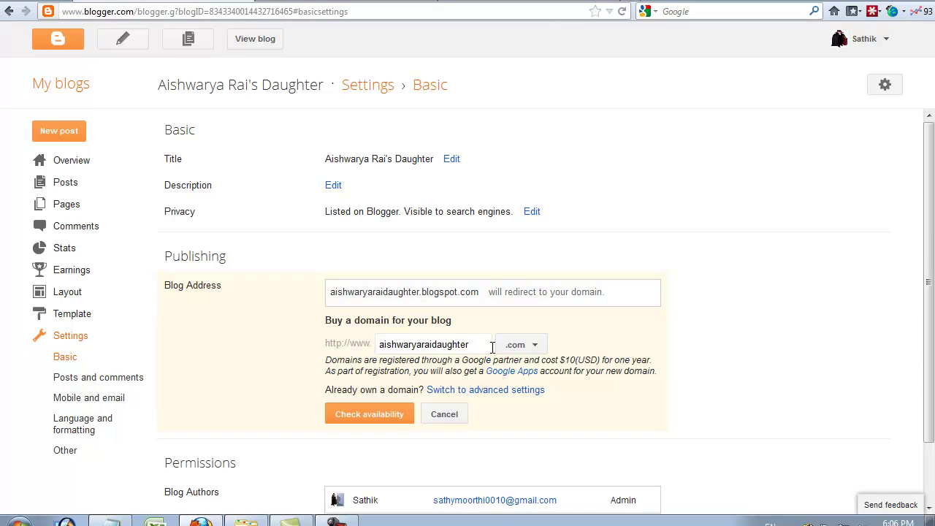
left_click(535, 350)
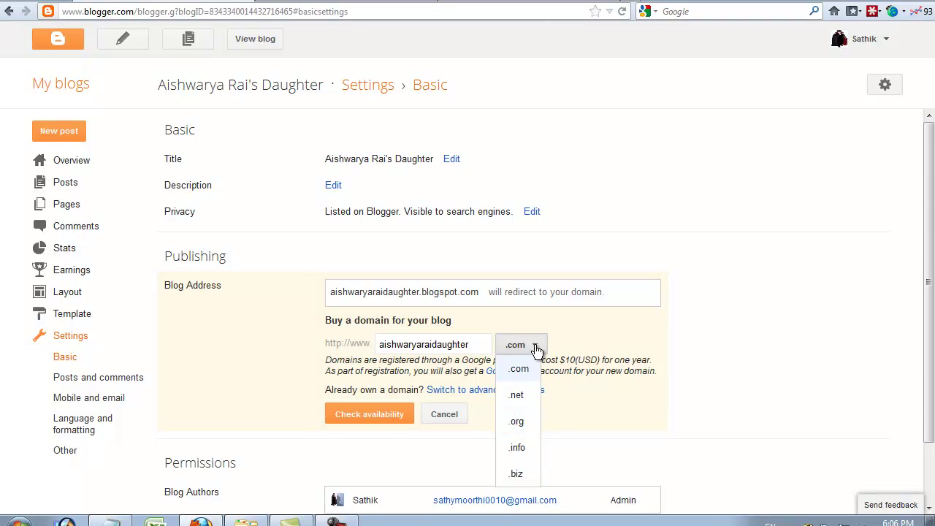
left_click(536, 349)
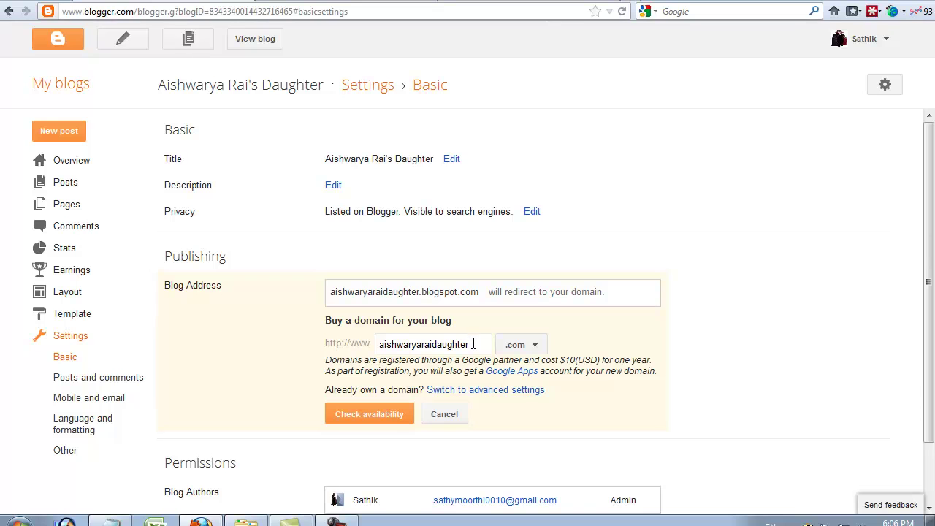
left_click_drag(472, 344, 380, 347)
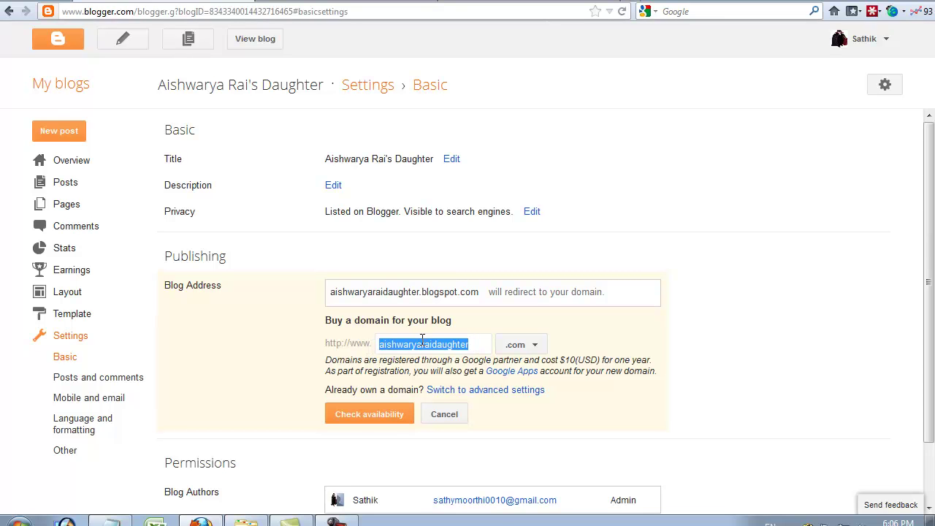
Switch the custom domain form to the advanced settings for an already owned domain and examine its address and missing files host options
left_click(482, 392)
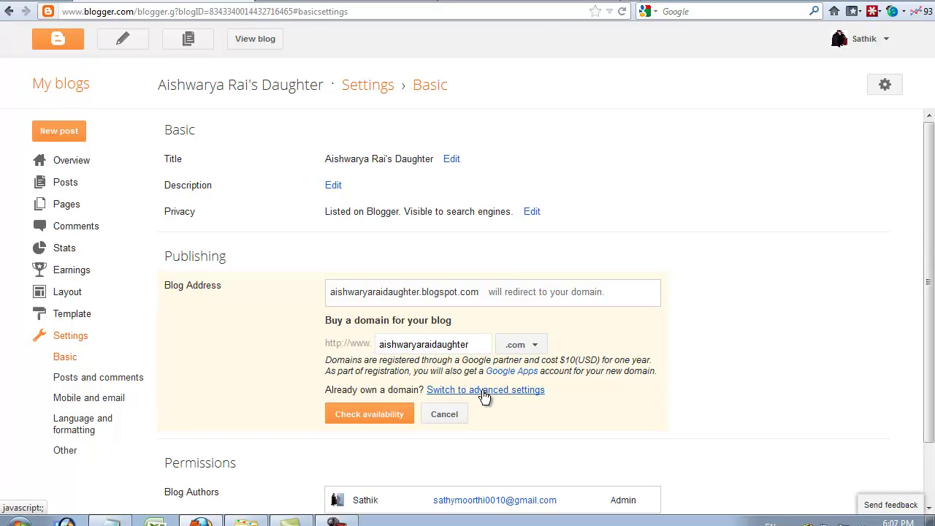
left_click(399, 344)
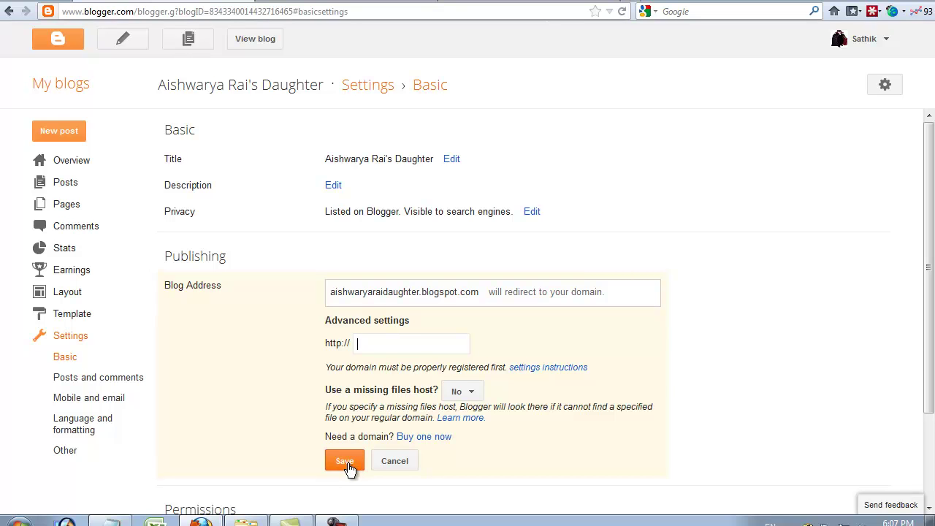
scroll(376, 358, "down", 3)
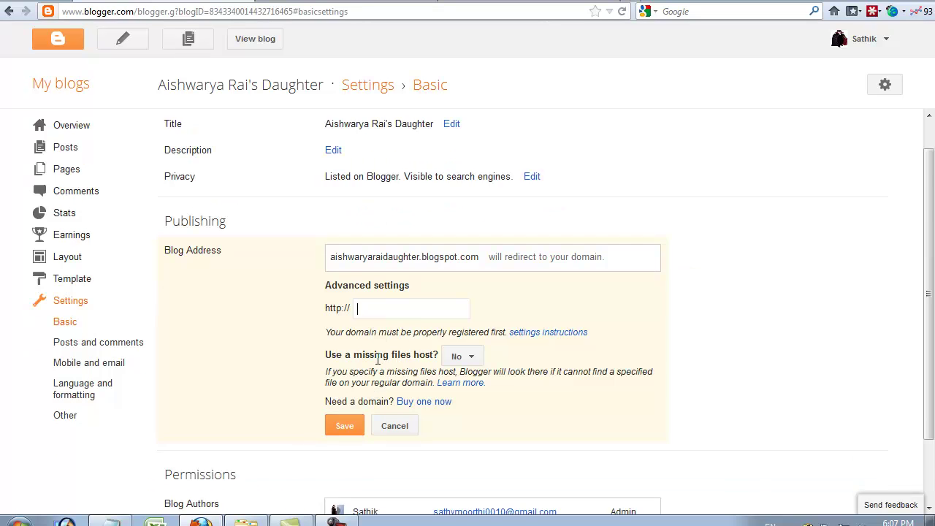
scroll(377, 359, "up", 3)
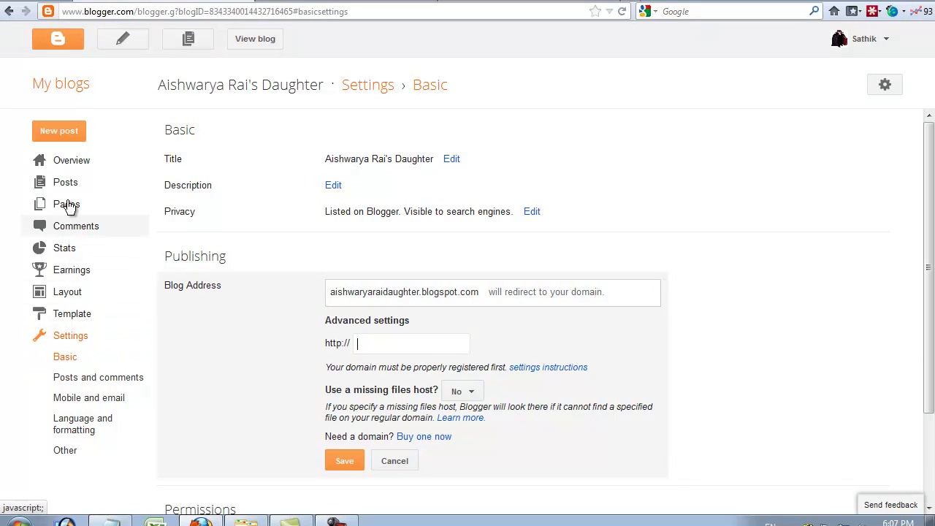
Go to the live blog at new.stillmaza.com and review the sub-domain and mail settings of stillmaza.com on Namecheap
left_click(255, 43)
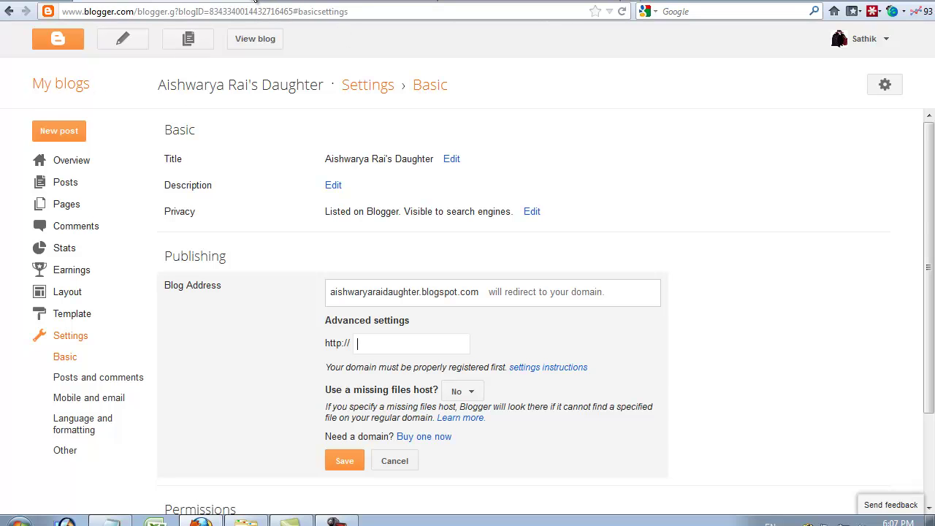
left_click(260, 2)
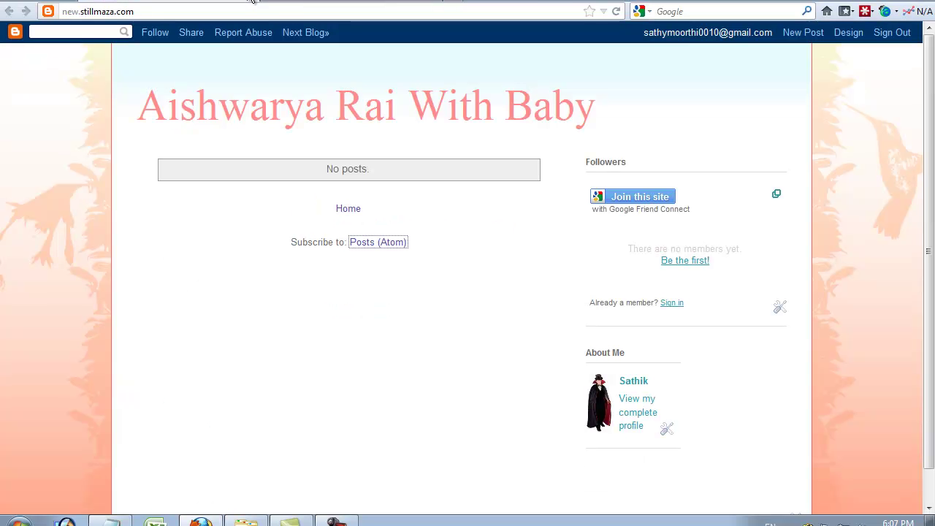
left_click(310, 3)
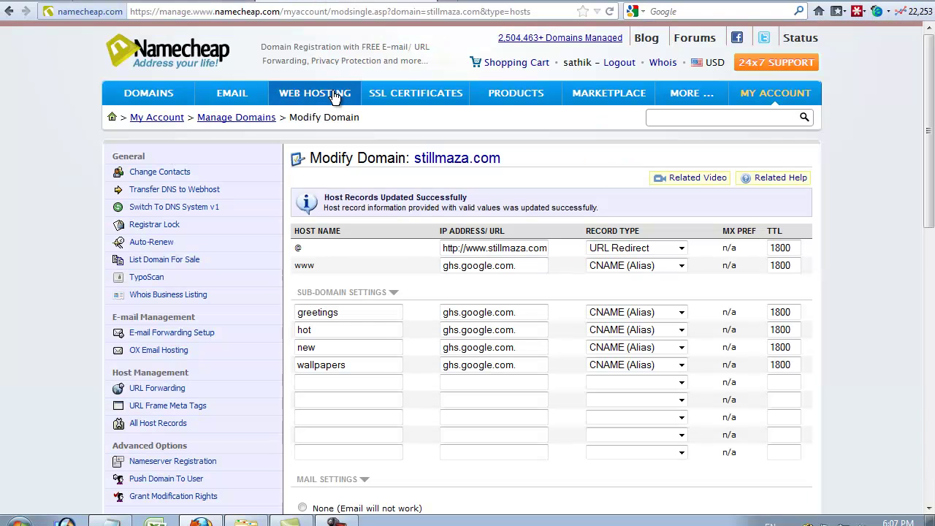
scroll(343, 80, "down", 5)
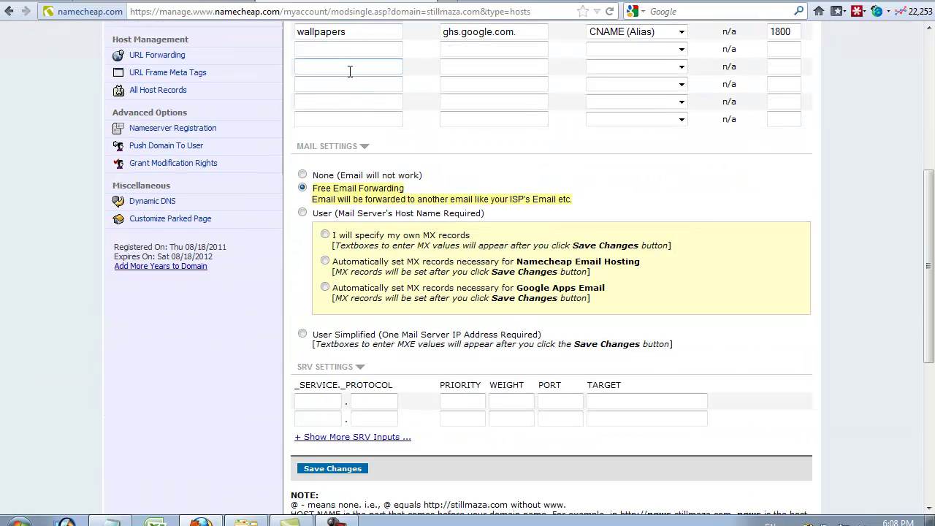
left_click(350, 71)
mouse_move(201, 521)
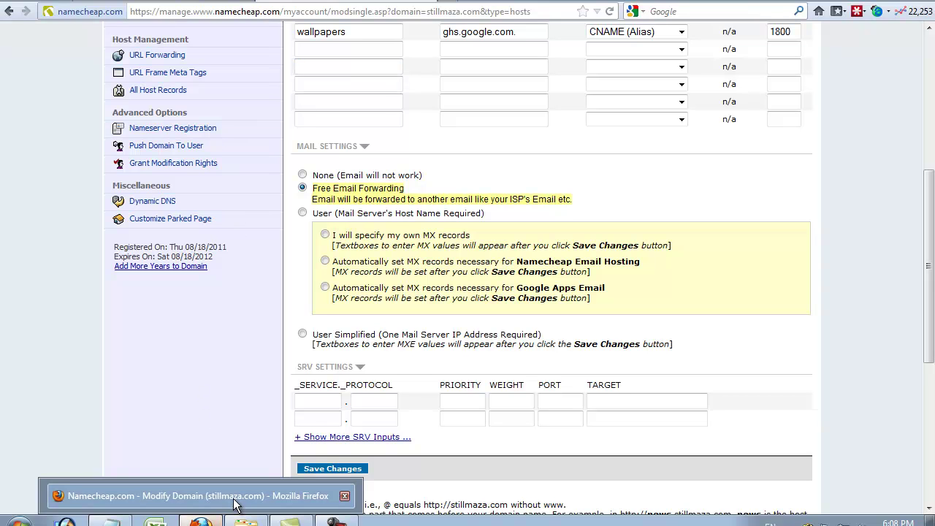